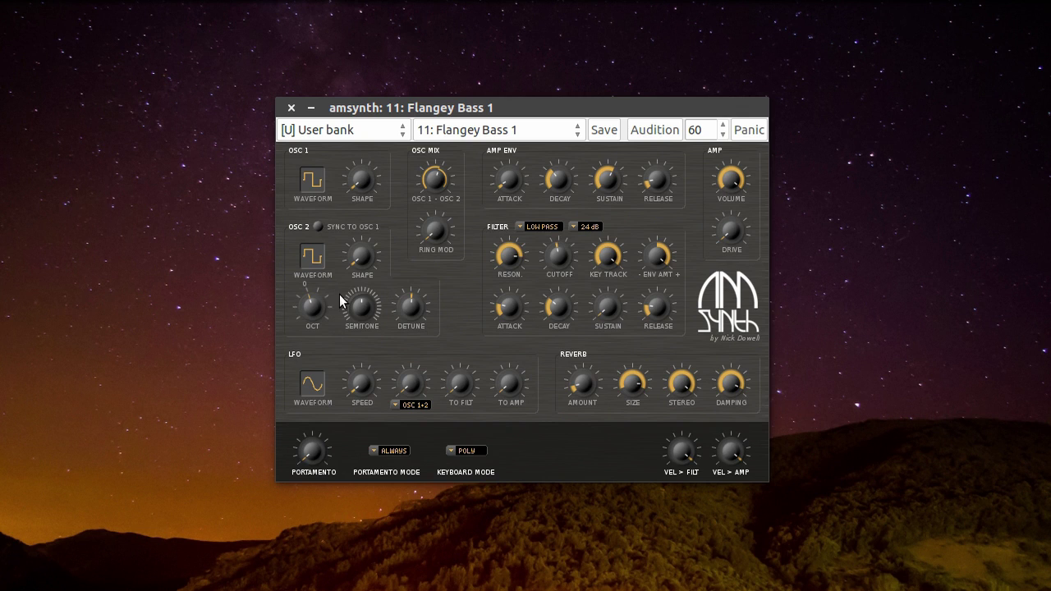
# Examine the waveform choices available for oscillator 1 and oscillator 2.
pyautogui.click(314, 181)
pyautogui.click(314, 180)
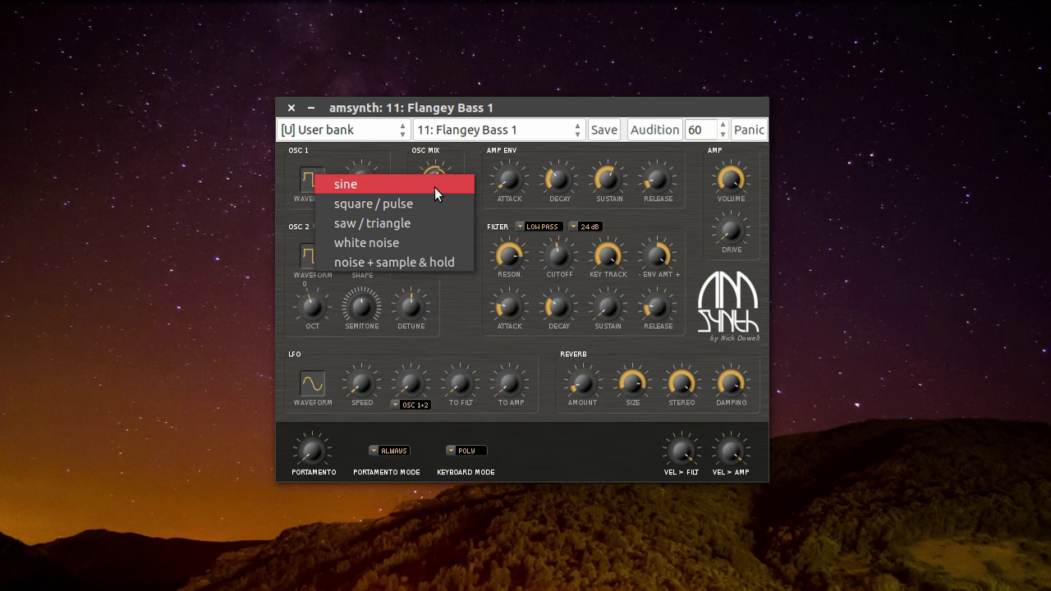
pyautogui.click(316, 264)
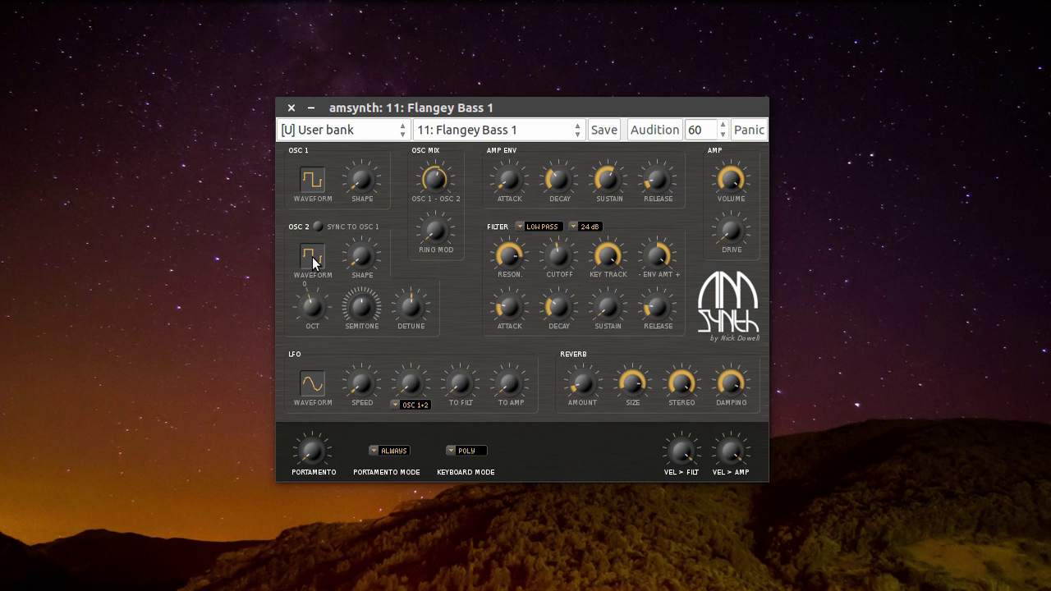
pyautogui.click(313, 263)
pyautogui.click(331, 288)
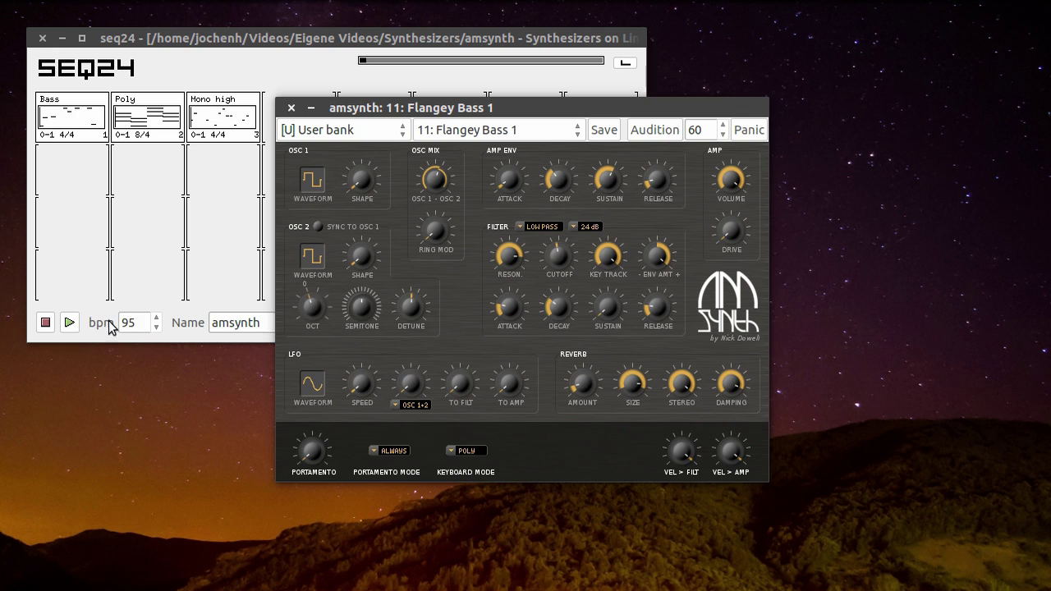
# Switch to seq24, enable the Bass pattern and start playback.
pyautogui.click(76, 124)
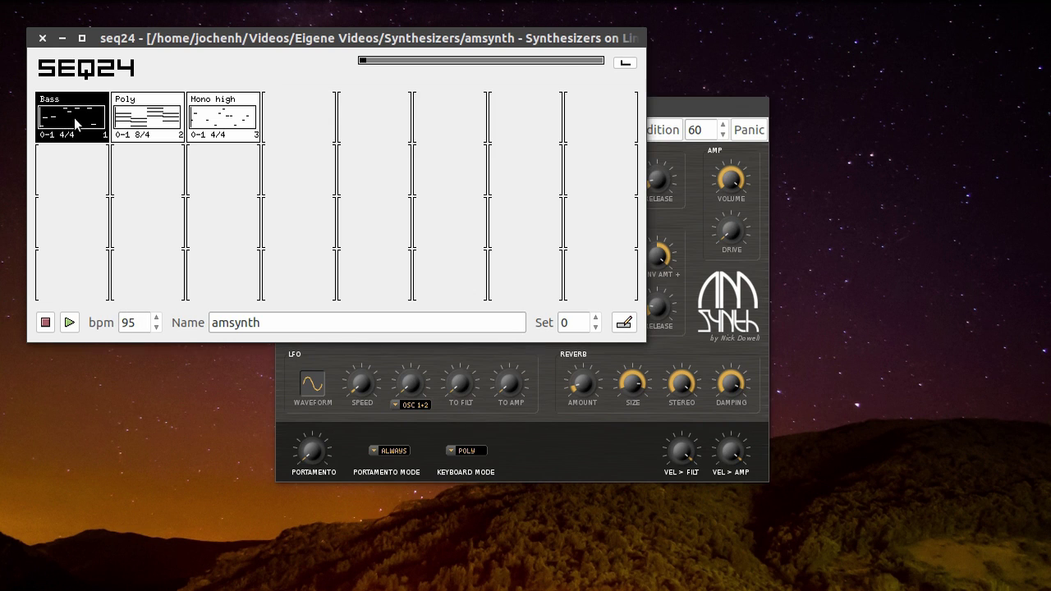
pyautogui.click(70, 322)
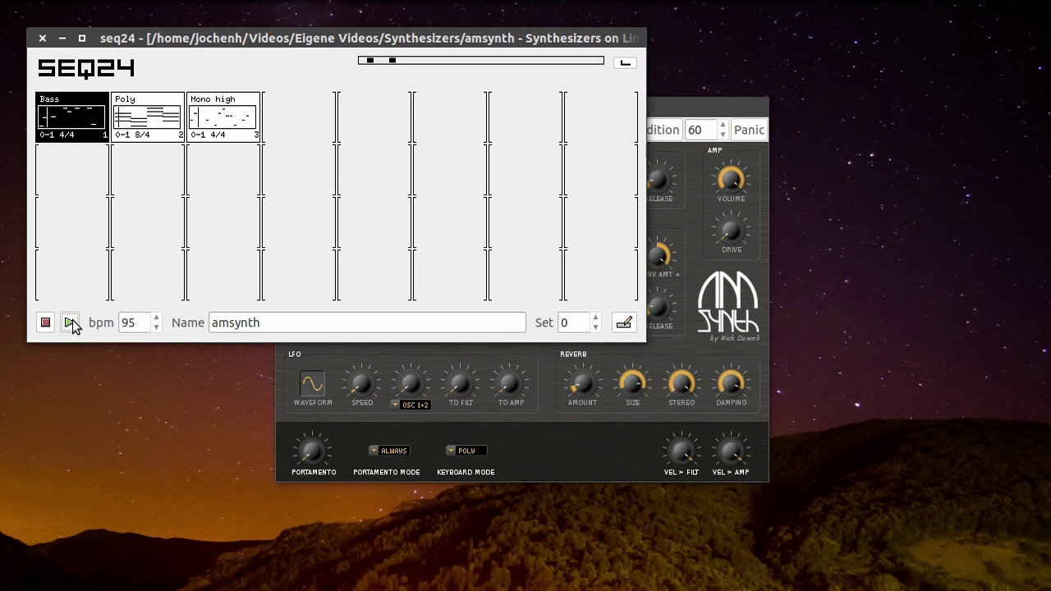
# Return to amsynth, look through the preset banks and select preset 11: Flangey Bass 1 from the user bank.
pyautogui.click(682, 105)
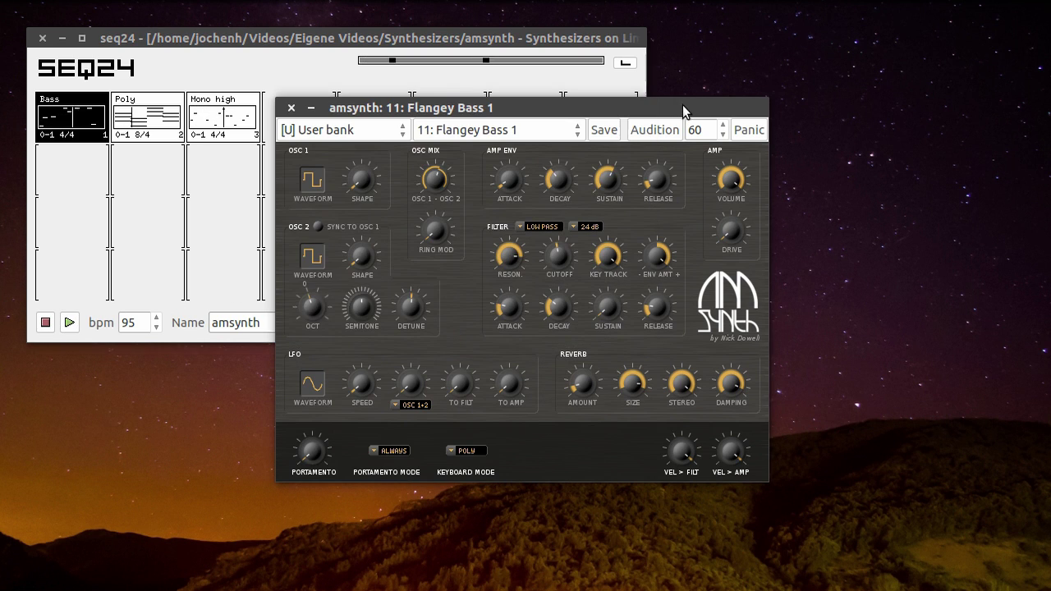
pyautogui.click(357, 130)
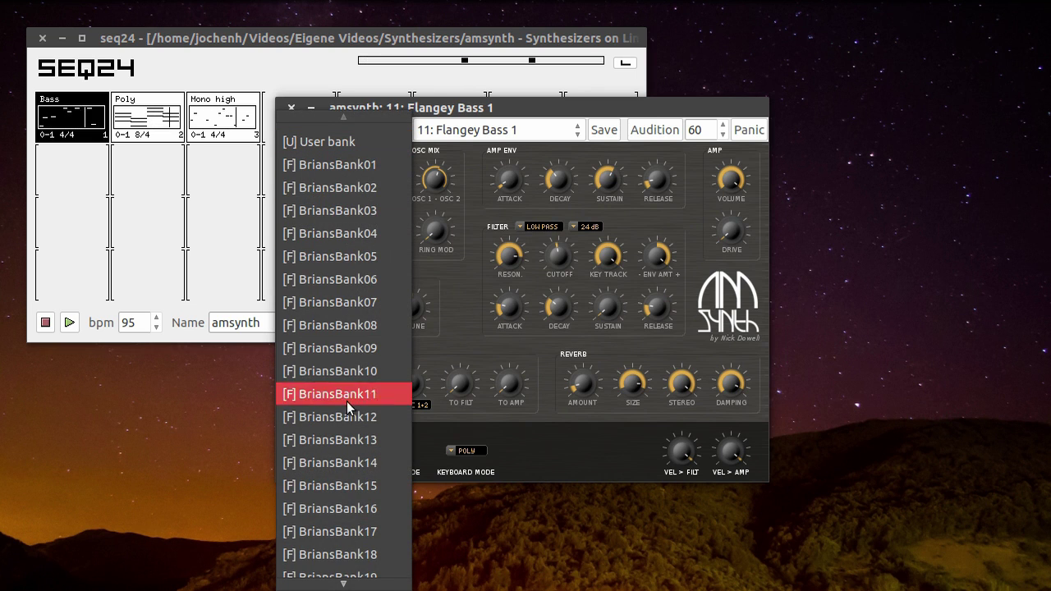
pyautogui.click(380, 136)
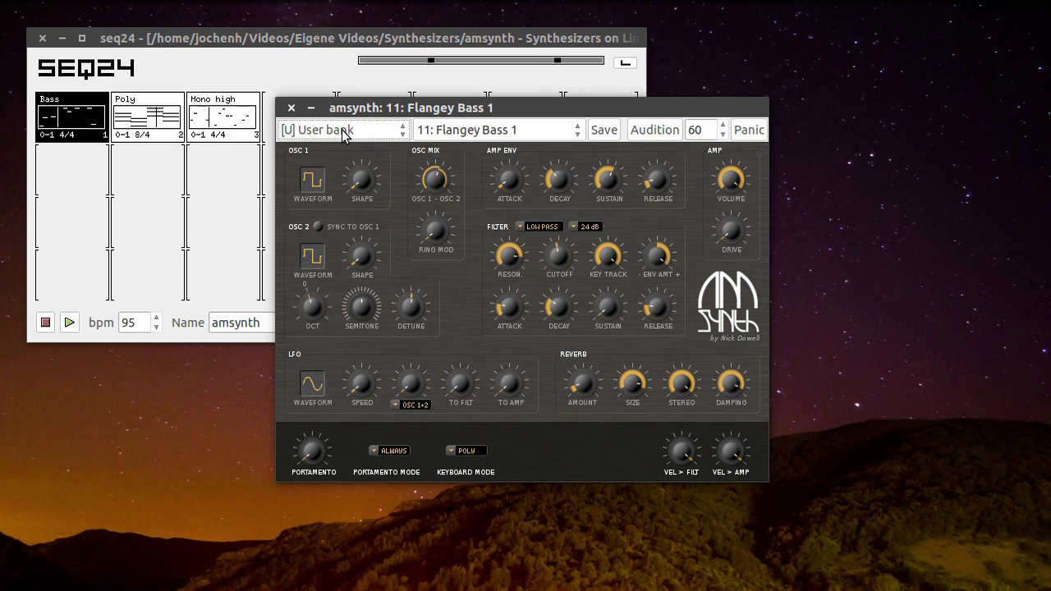
pyautogui.click(460, 135)
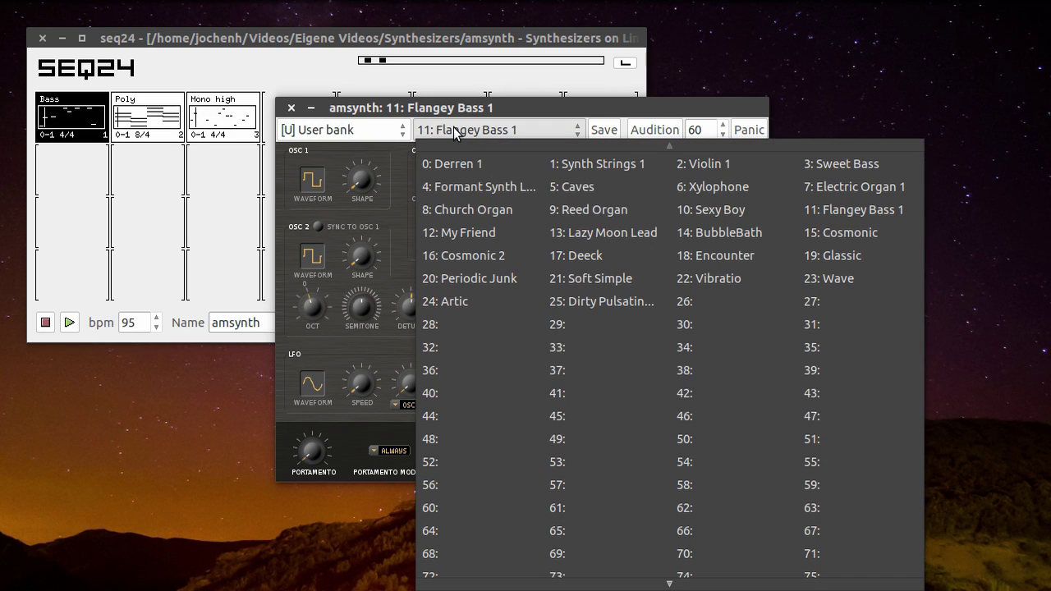
pyautogui.click(843, 212)
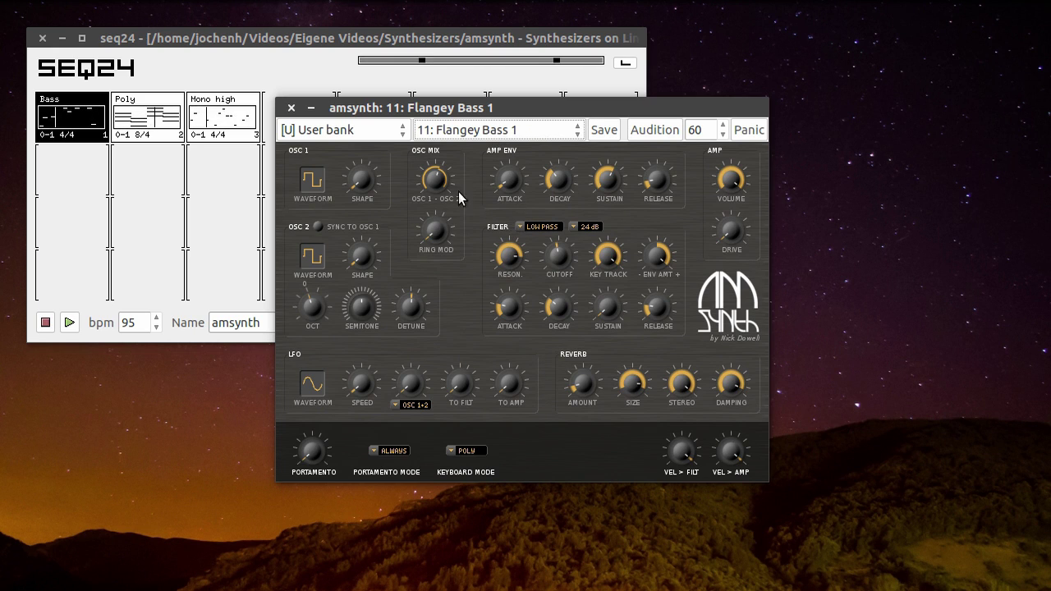
# Set oscillator 1's waveform to saw / triangle and raise the shape of both oscillators.
pyautogui.click(314, 184)
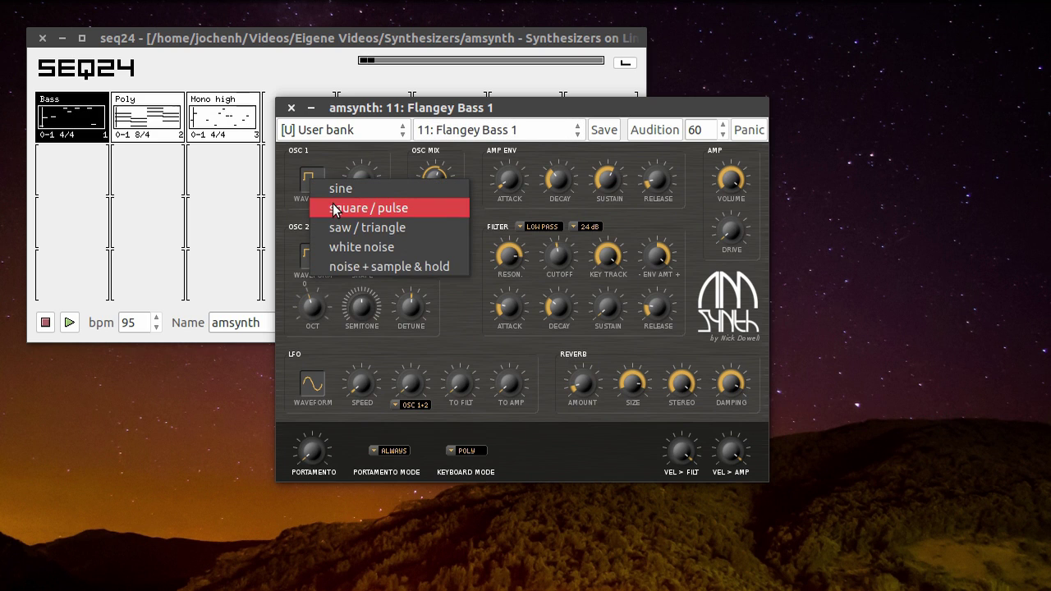
pyautogui.click(317, 205)
pyautogui.click(317, 188)
pyautogui.click(354, 166)
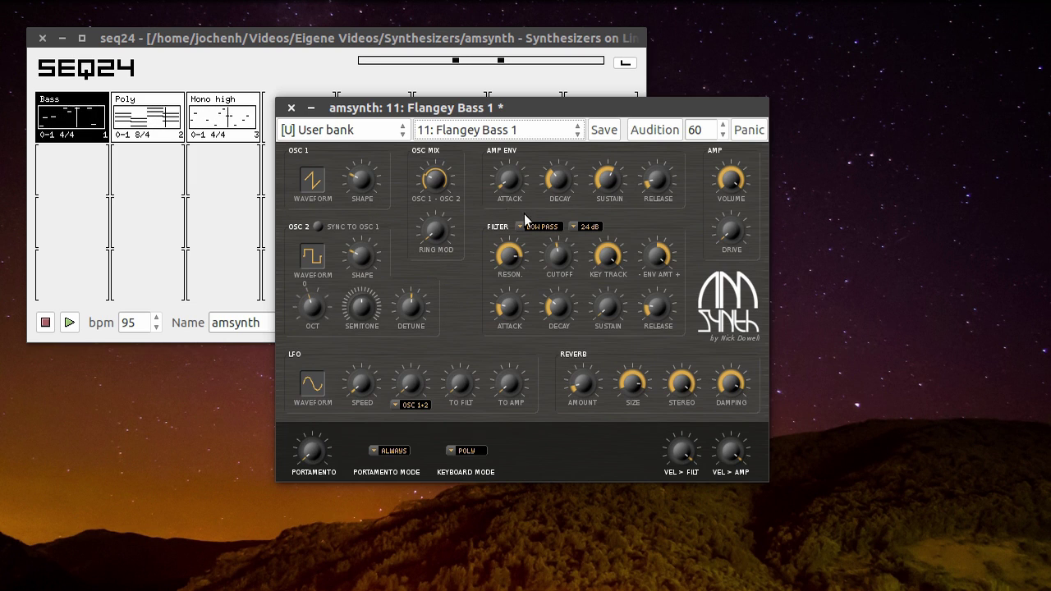
# Lengthen the amp envelope's attack, lower its sustain and reduce the reverb amount slightly.
pyautogui.moveTo(509, 180)
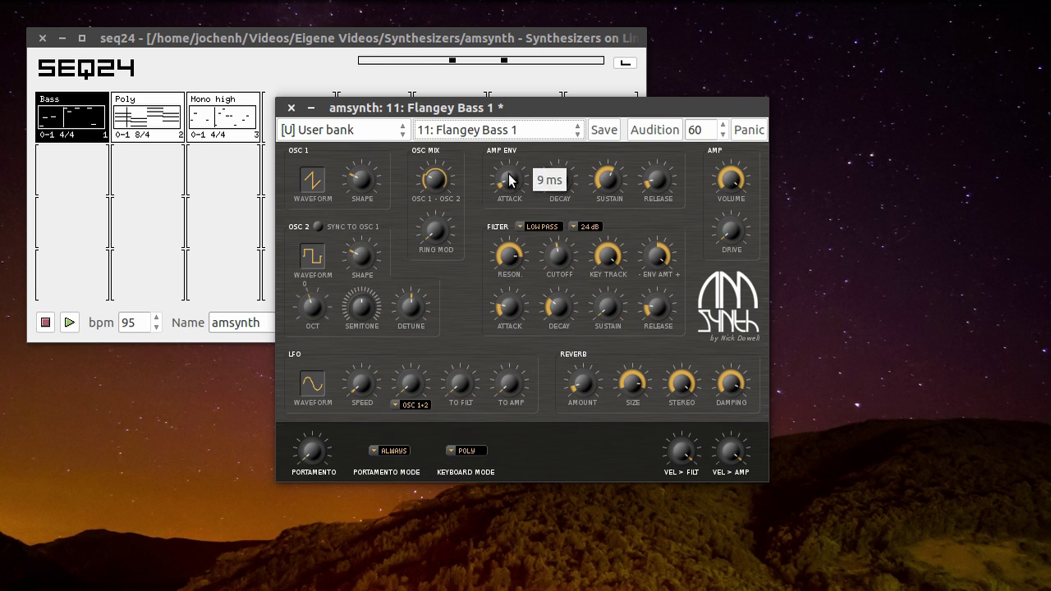
pyautogui.moveTo(509, 181); pyautogui.dragTo(511, 163)
pyautogui.moveTo(612, 182); pyautogui.dragTo(628, 275)
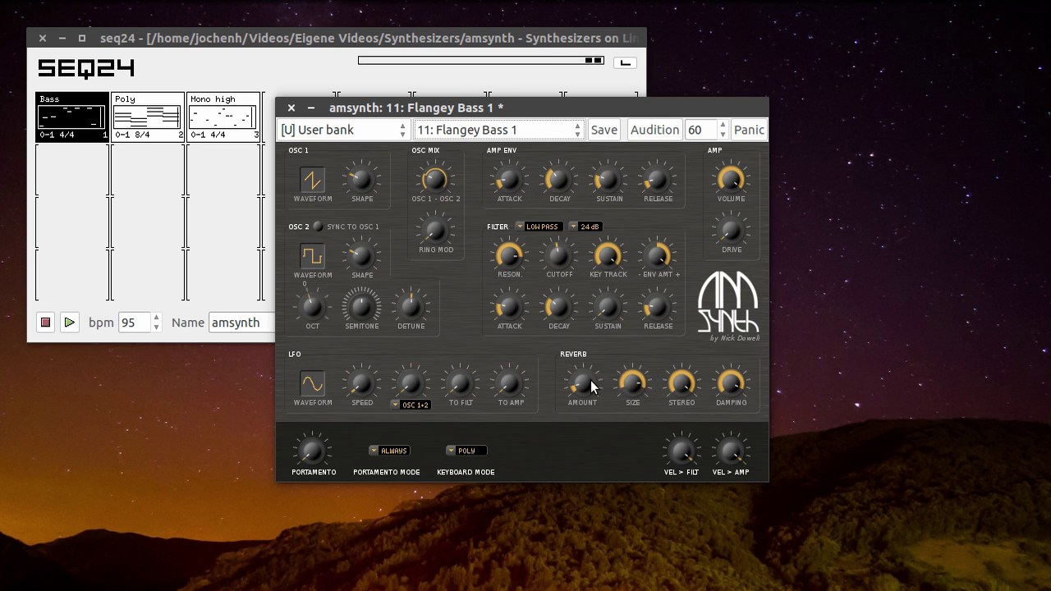
pyautogui.moveTo(591, 381)
pyautogui.mouseDown()
pyautogui.moveTo(598, 405)
pyautogui.moveTo(596, 393)
pyautogui.mouseUp()
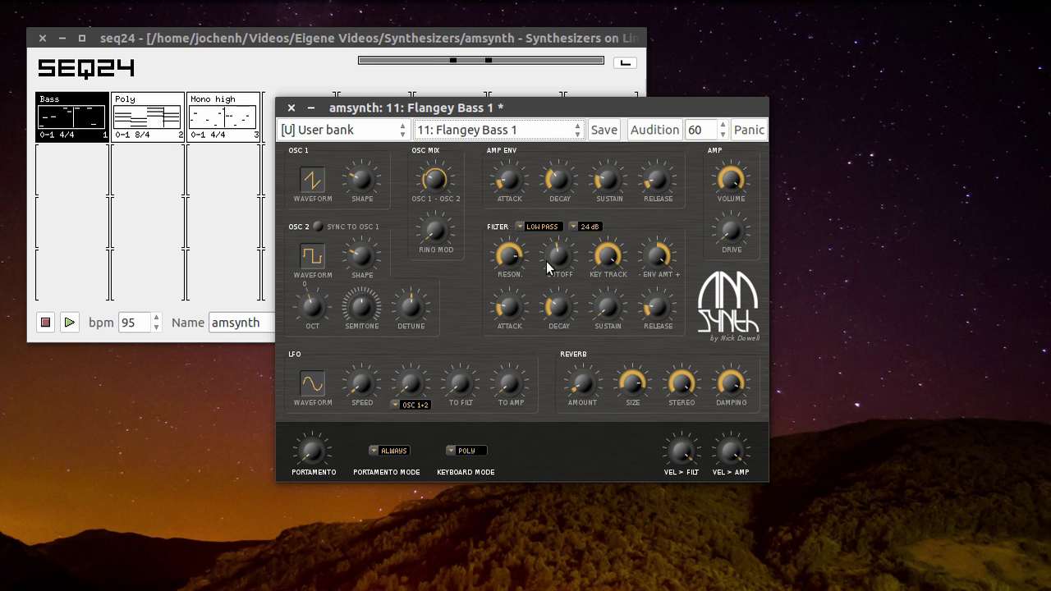
# Sweep the low-pass filter's cutoff and resonance, leaving the resonance at 70 % and the cutoff low.
pyautogui.moveTo(546, 261); pyautogui.dragTo(575, 171)
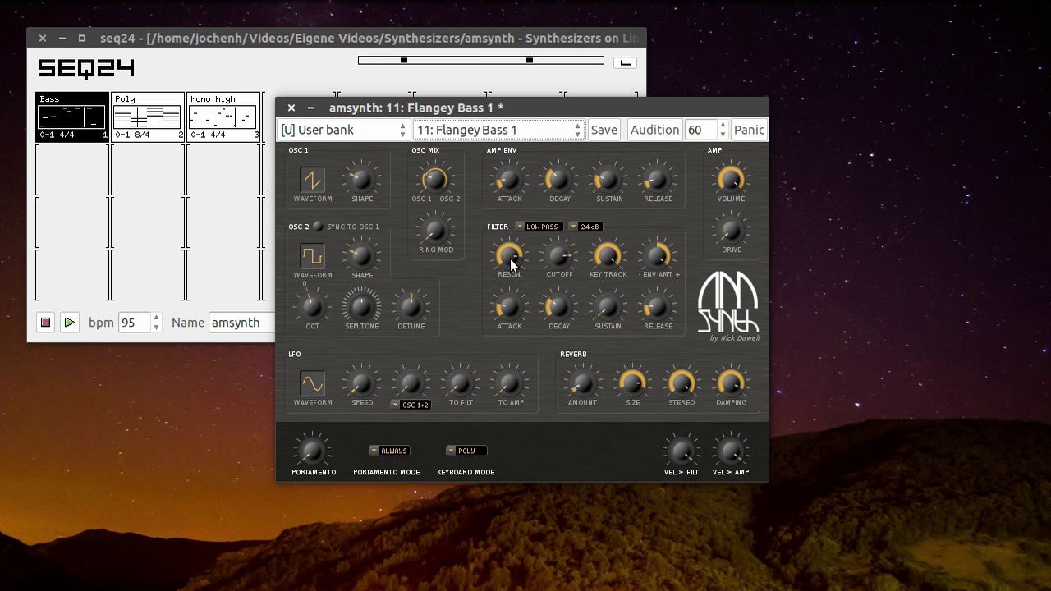
pyautogui.moveTo(511, 261); pyautogui.dragTo(516, 232)
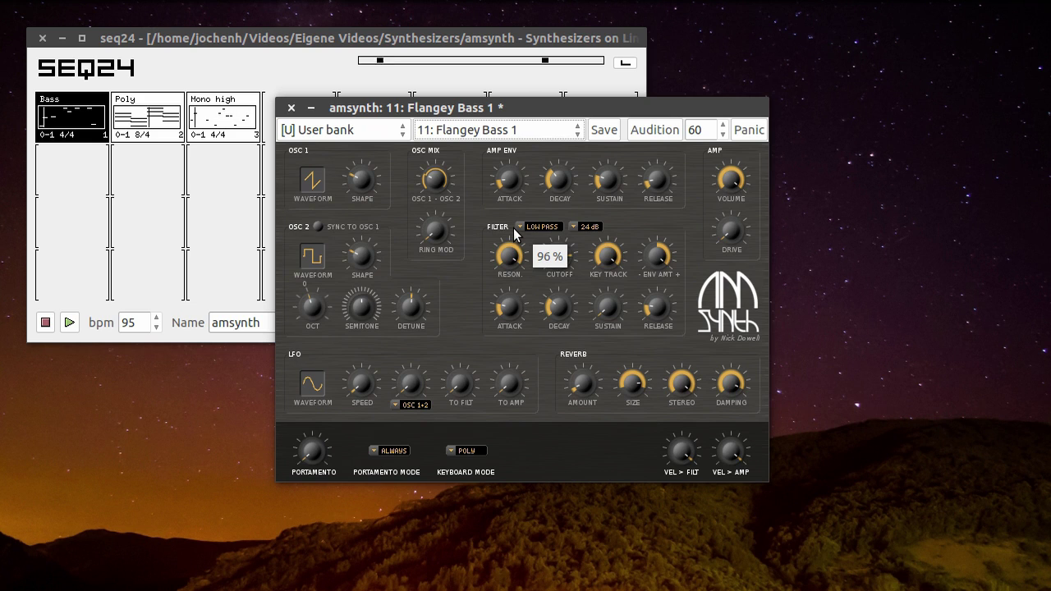
pyautogui.moveTo(516, 234); pyautogui.dragTo(514, 298)
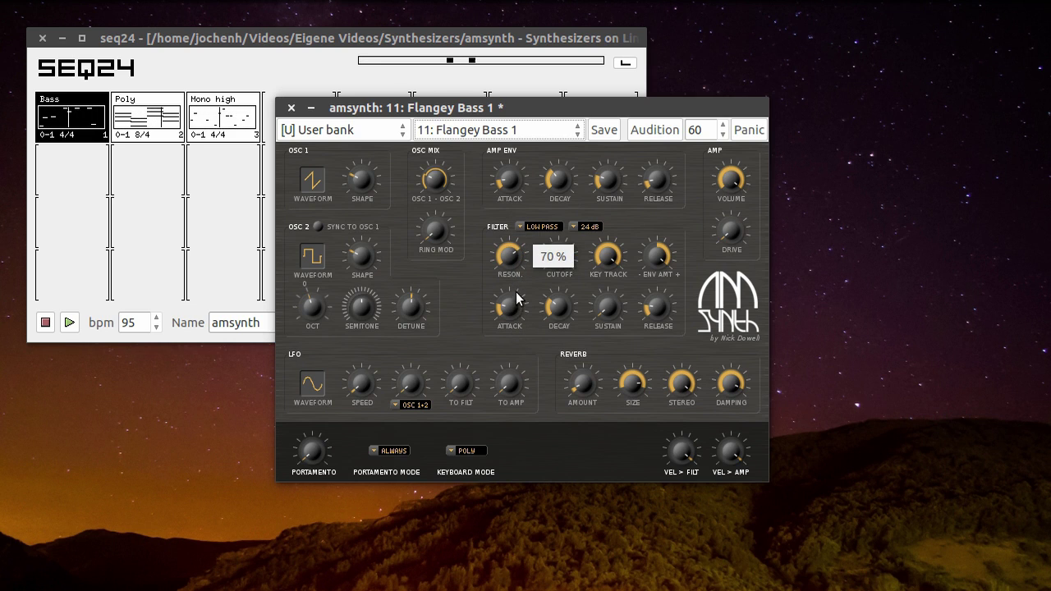
pyautogui.moveTo(560, 257); pyautogui.dragTo(566, 394)
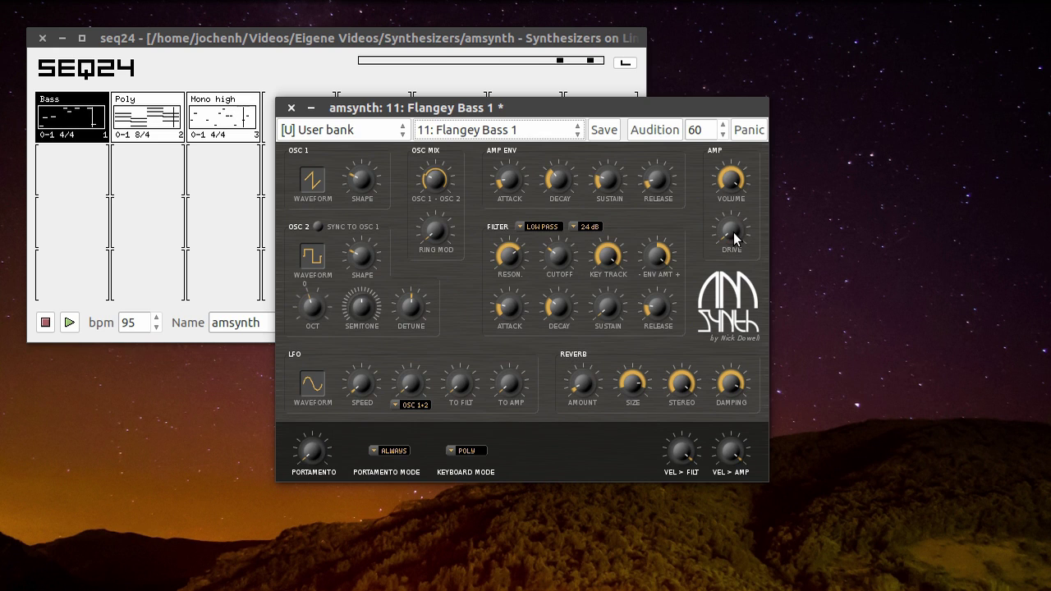
# Raise the amp drive to about a third and shorten the filter envelope's attack.
pyautogui.moveTo(733, 232); pyautogui.dragTo(745, 143)
pyautogui.moveTo(506, 310); pyautogui.dragTo(525, 325)
# Raise the LFO speed and its modulation of OSC 1+2, and reduce the amp drive slightly.
pyautogui.moveTo(409, 393); pyautogui.dragTo(366, 355)
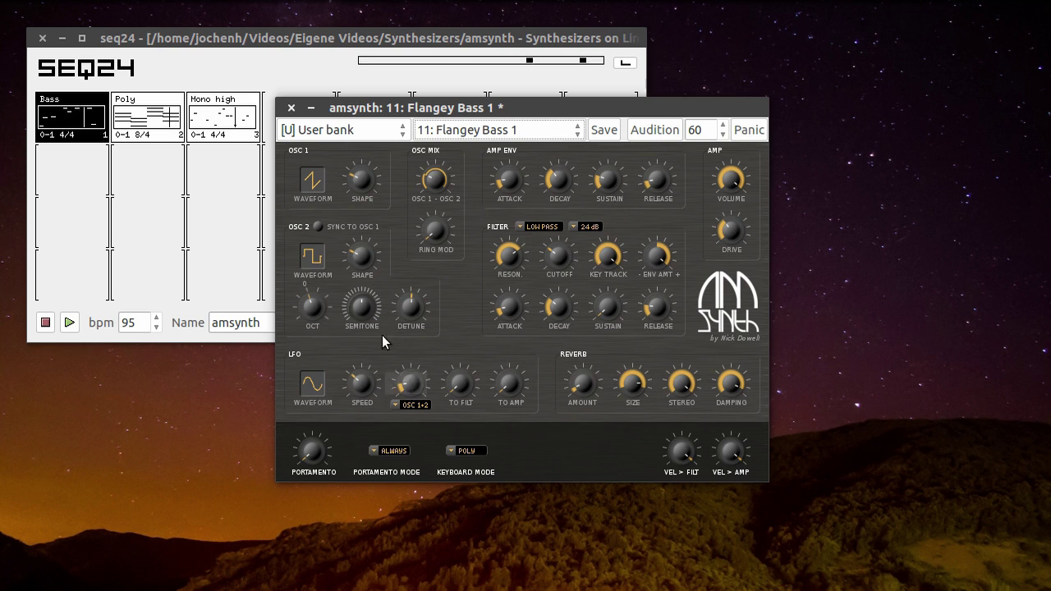
pyautogui.moveTo(404, 391); pyautogui.dragTo(413, 336)
pyautogui.moveTo(372, 383); pyautogui.dragTo(388, 296)
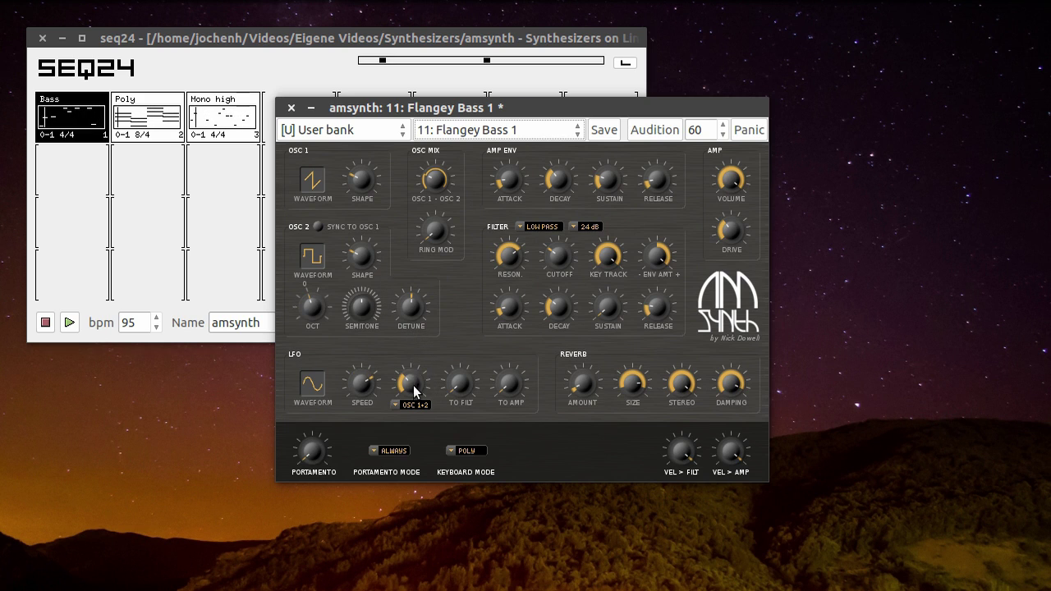
pyautogui.moveTo(413, 386)
pyautogui.mouseDown()
pyautogui.moveTo(413, 354)
pyautogui.moveTo(412, 370)
pyautogui.mouseUp()
pyautogui.moveTo(730, 231); pyautogui.dragTo(733, 255)
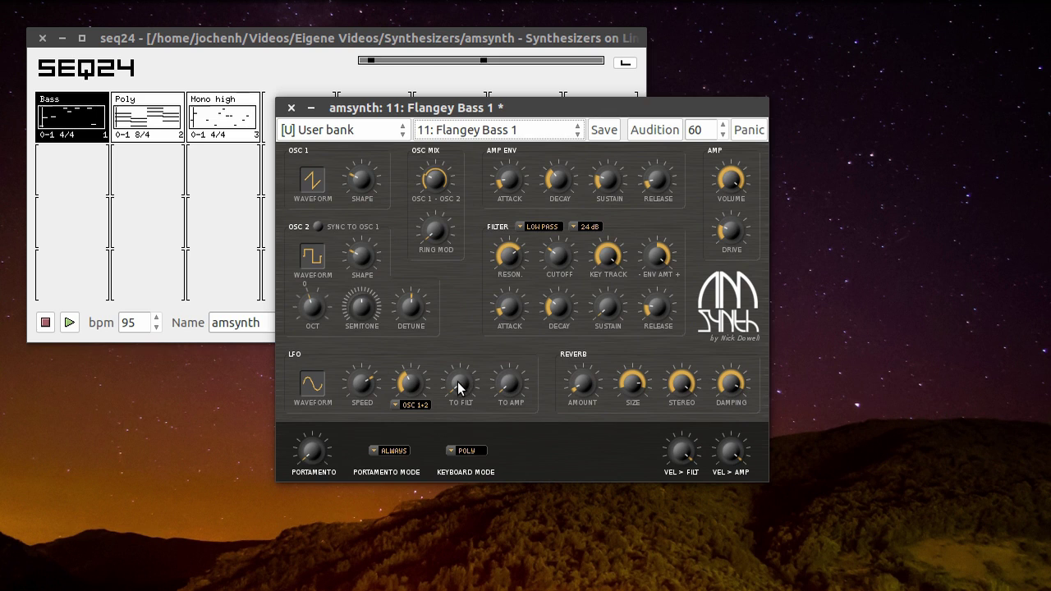
# Remove the LFO modulation from the oscillators, apply it to the filter instead and raise the filter cutoff.
pyautogui.moveTo(418, 386); pyautogui.dragTo(433, 496)
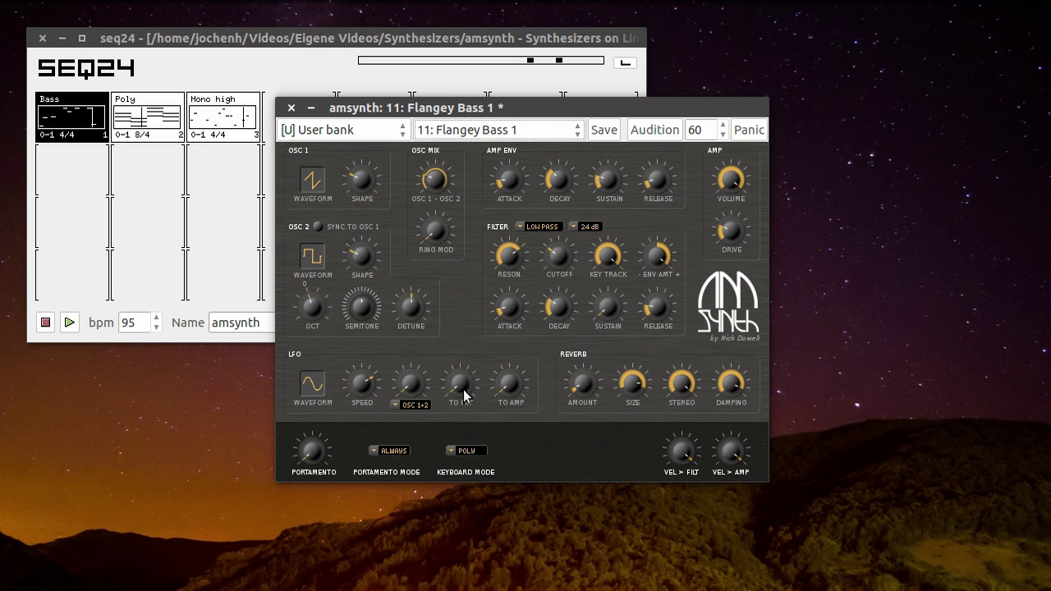
pyautogui.moveTo(459, 386); pyautogui.dragTo(467, 321)
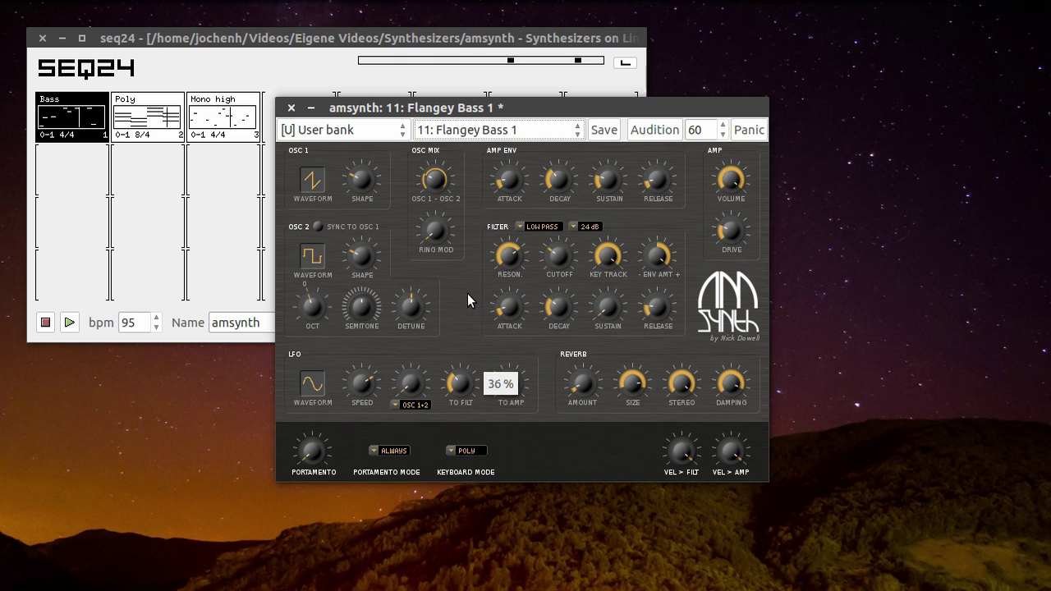
pyautogui.moveTo(476, 240); pyautogui.dragTo(482, 213)
pyautogui.moveTo(558, 262); pyautogui.dragTo(572, 139)
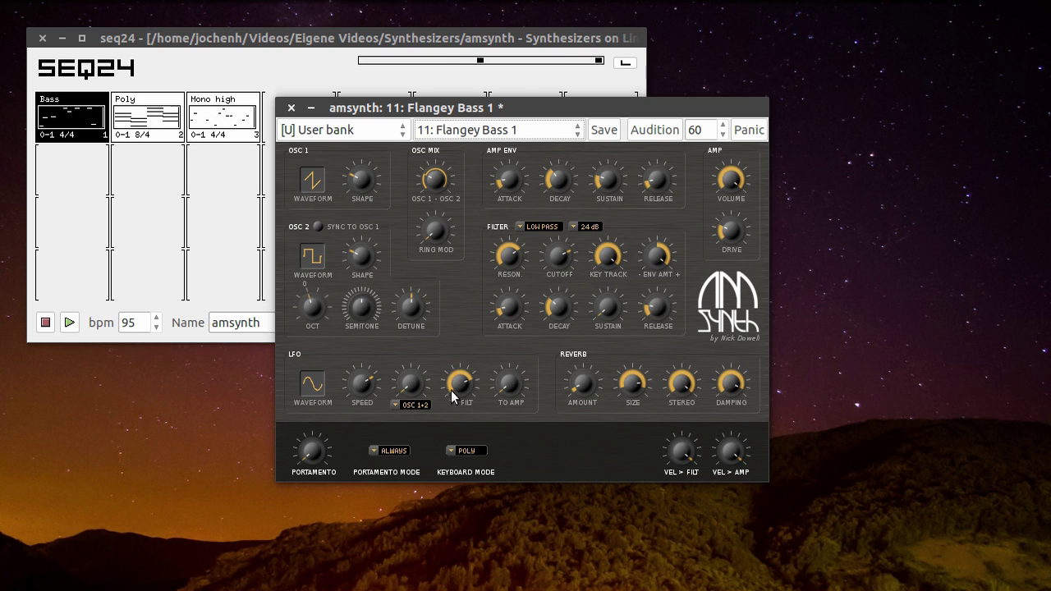
# Slow the LFO down and raise its filter modulation to the maximum.
pyautogui.moveTo(368, 380); pyautogui.dragTo(371, 479)
pyautogui.moveTo(468, 383); pyautogui.dragTo(476, 301)
pyautogui.moveTo(362, 382)
pyautogui.mouseDown()
pyautogui.moveTo(364, 298)
pyautogui.moveTo(358, 376)
pyautogui.mouseUp()
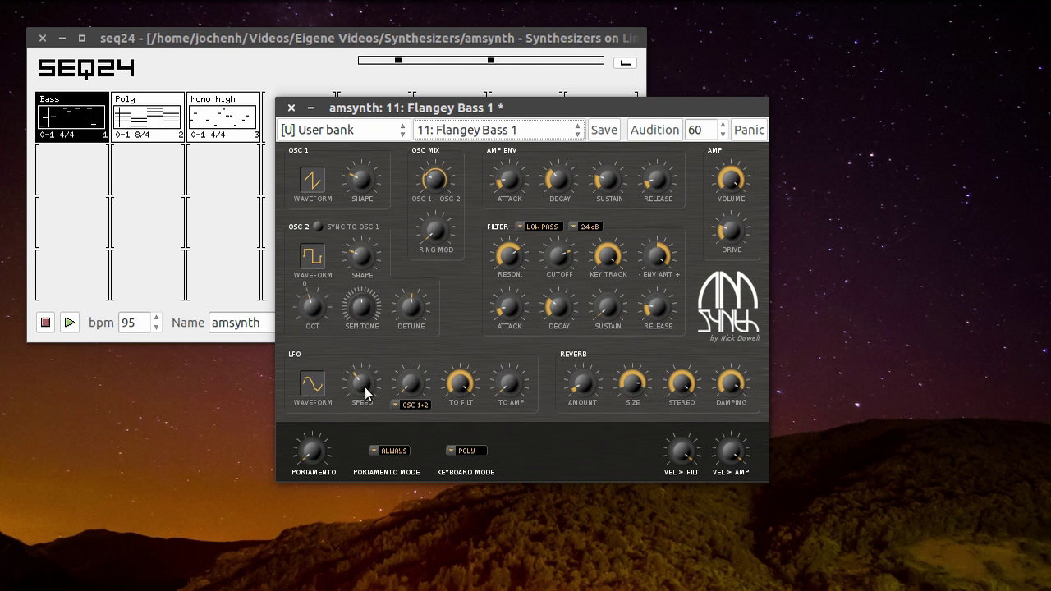
# Switch to seq24, stop playback, replace the active Bass pattern with Poly and restart playback.
pyautogui.click(114, 205)
pyautogui.click(45, 322)
pyautogui.click(80, 127)
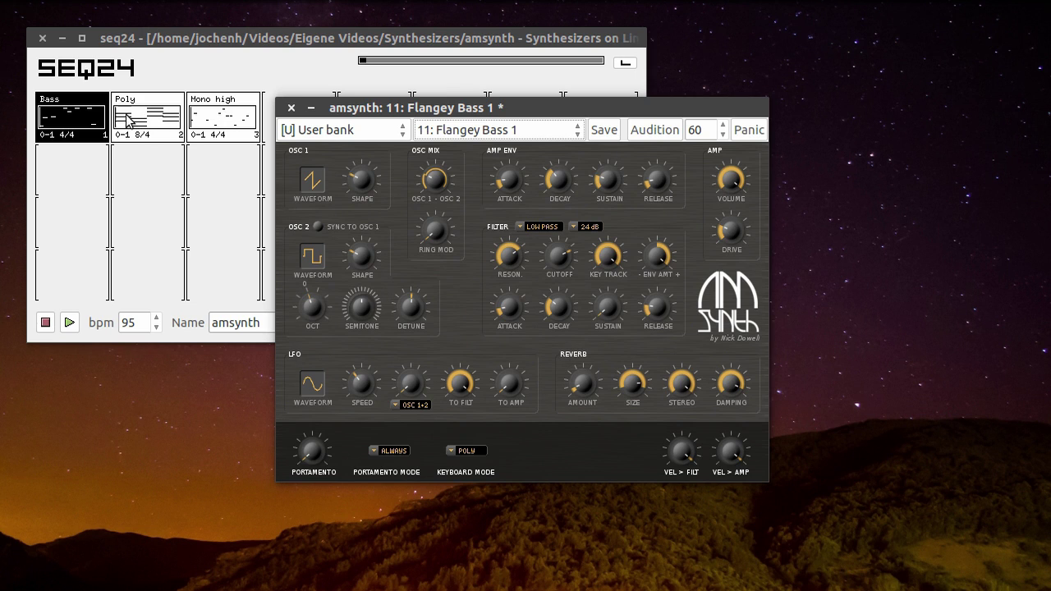
pyautogui.click(80, 119)
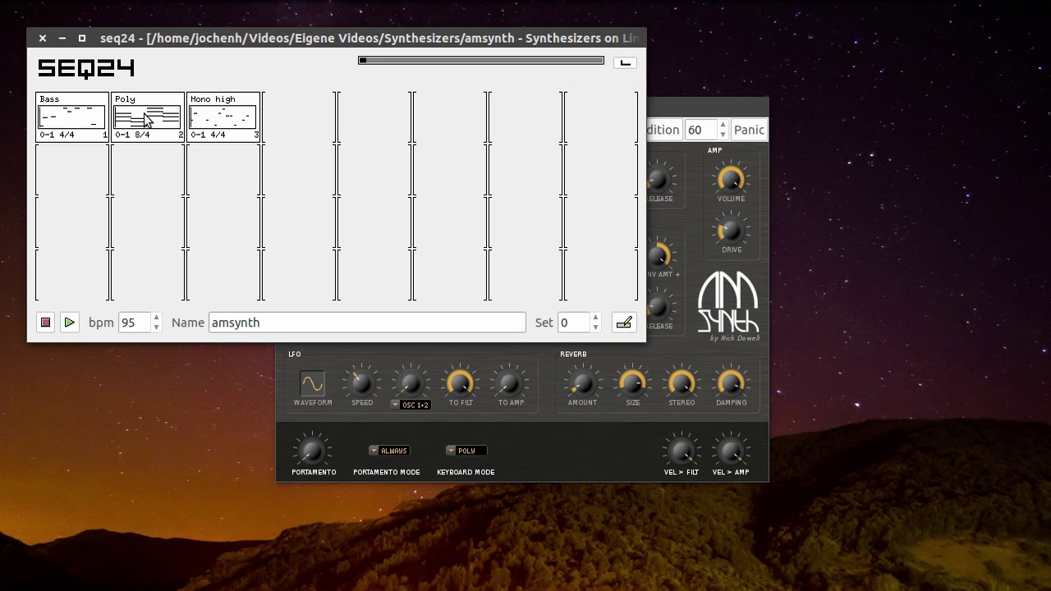
pyautogui.click(144, 117)
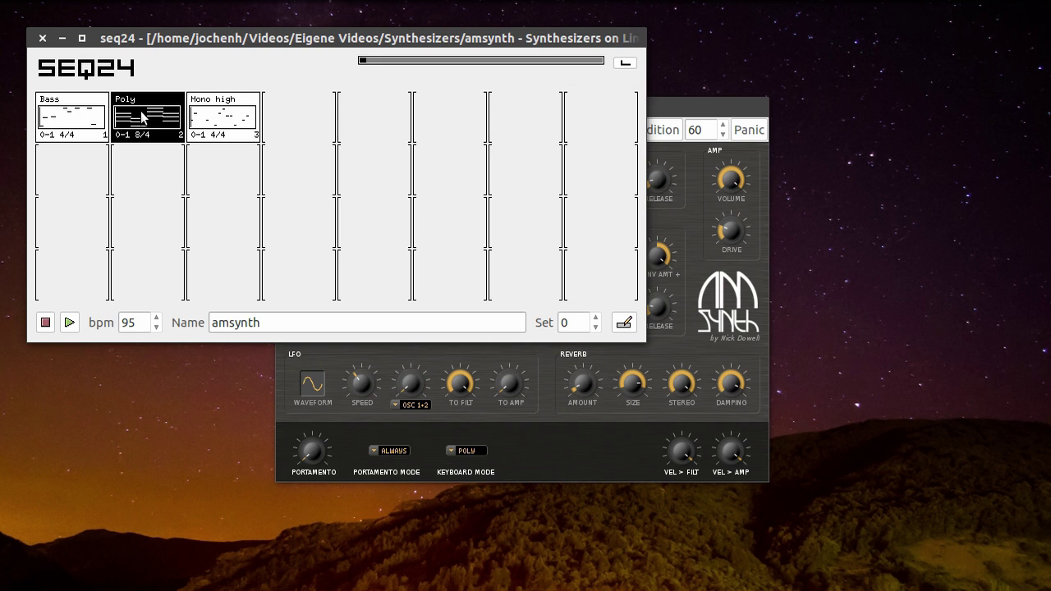
pyautogui.click(70, 324)
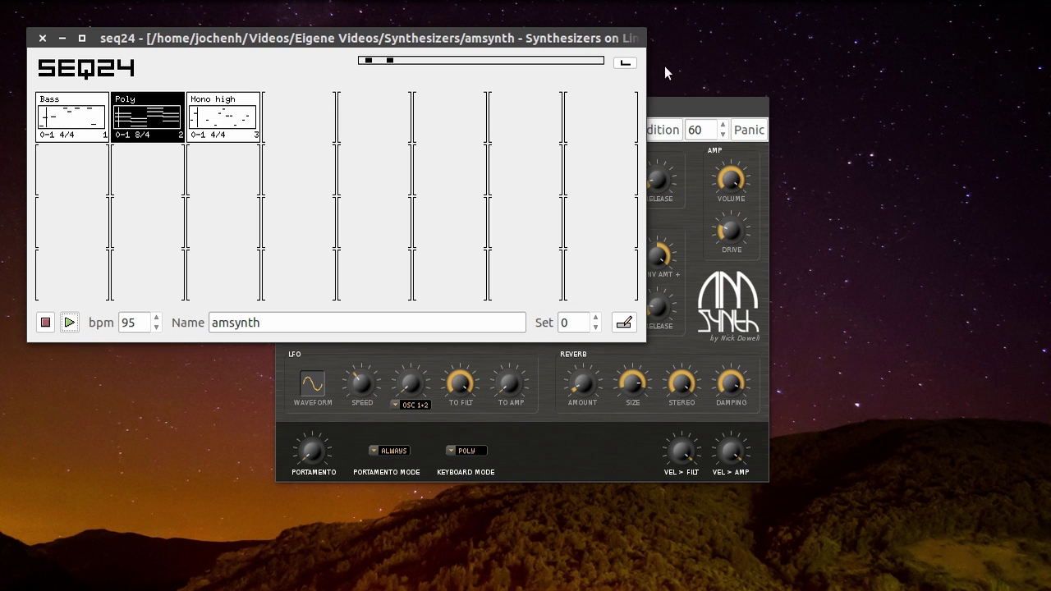
# Return to amsynth and load preset 1: Synth Strings 1 from the user bank.
pyautogui.click(680, 110)
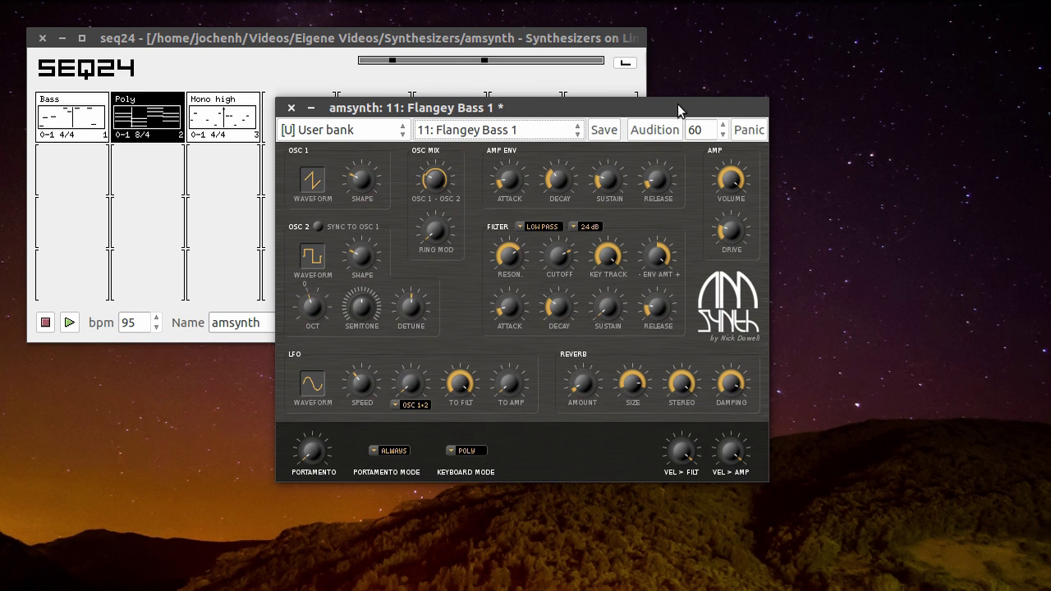
pyautogui.click(498, 132)
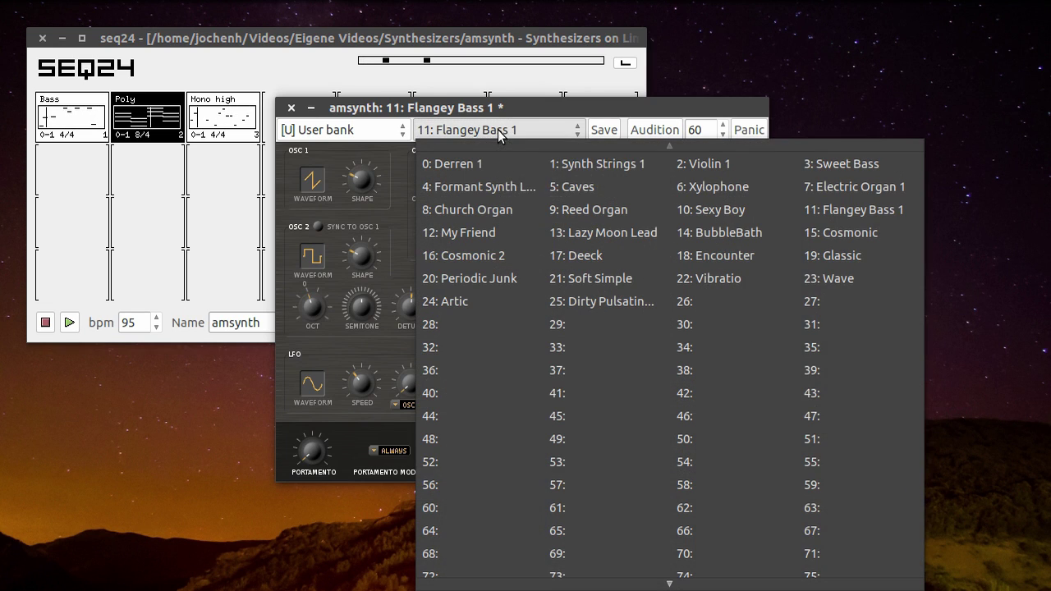
pyautogui.click(614, 165)
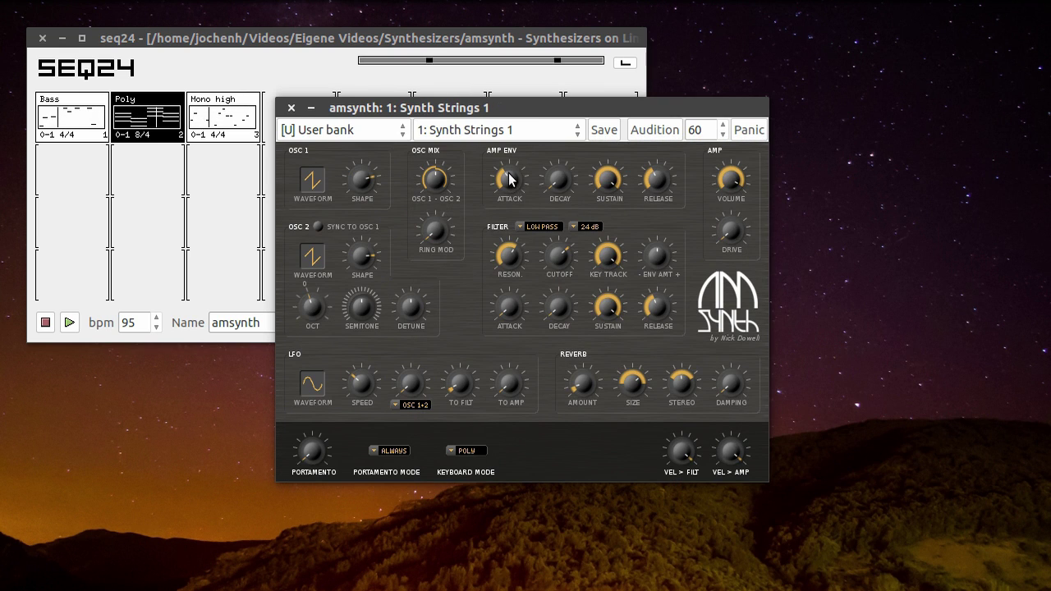
# Shorten the amp envelope's attack and set its sustain to 20 %.
pyautogui.moveTo(509, 176); pyautogui.dragTo(528, 245)
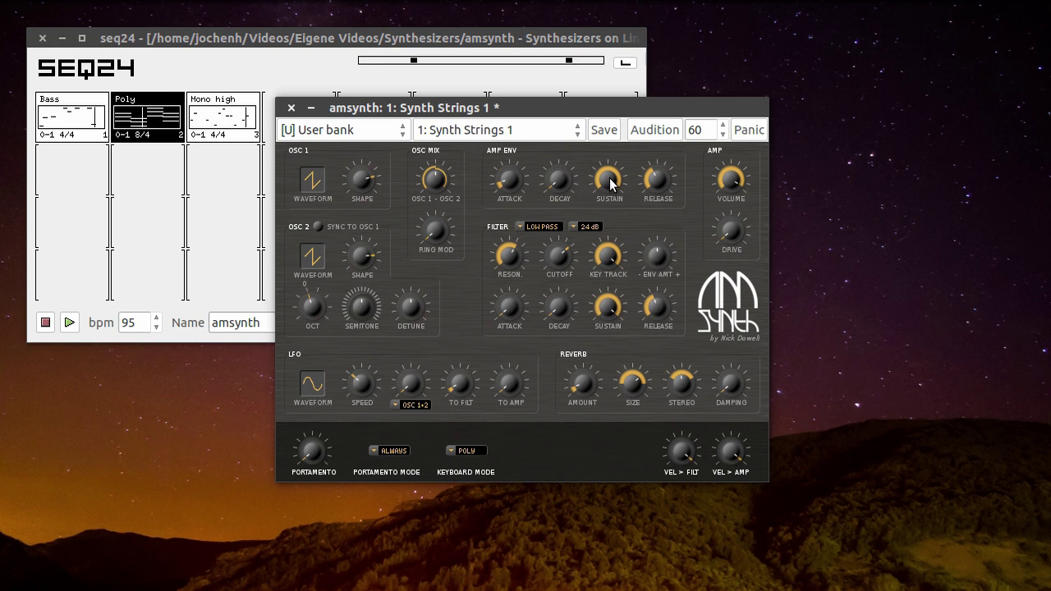
pyautogui.moveTo(608, 179); pyautogui.dragTo(629, 383)
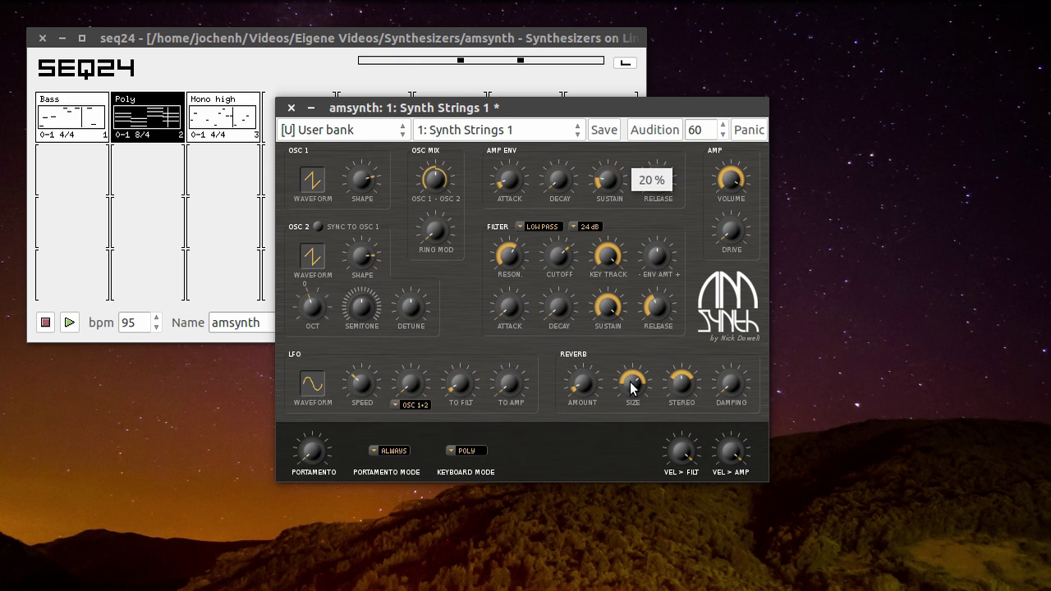
# Lengthen the amp envelope's decay, adjust its sustain and release, and lower the filter's cutoff and resonance.
pyautogui.click(558, 180)
pyautogui.moveTo(558, 179)
pyautogui.mouseDown()
pyautogui.moveTo(556, 161)
pyautogui.moveTo(517, 175)
pyautogui.moveTo(515, 165)
pyautogui.moveTo(564, 176)
pyautogui.moveTo(565, 165)
pyautogui.mouseUp()
pyautogui.click(609, 183)
pyautogui.moveTo(662, 191); pyautogui.dragTo(661, 227)
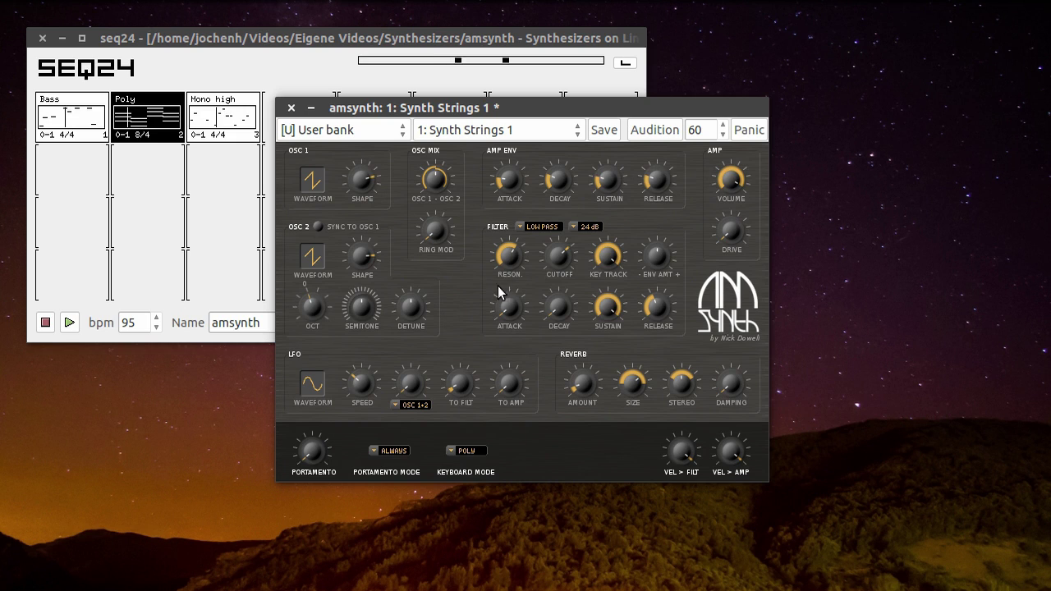
pyautogui.moveTo(555, 271); pyautogui.dragTo(565, 337)
pyautogui.moveTo(508, 258); pyautogui.dragTo(519, 329)
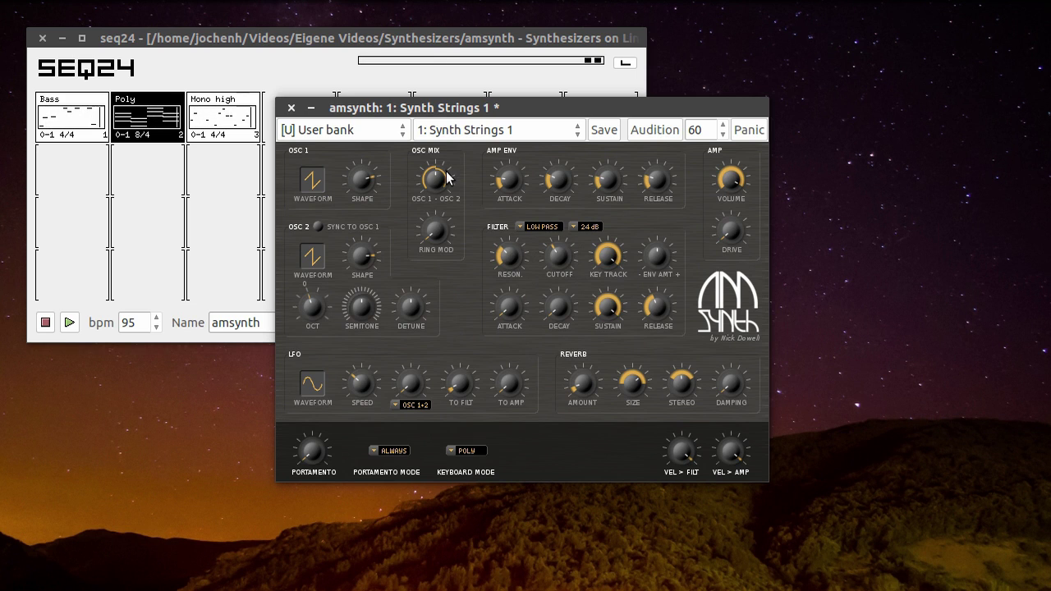
# Switch oscillator 1 to a sine wave with a lower shape, and raise oscillator 2's shape to the maximum.
pyautogui.click(317, 184)
pyautogui.click(338, 197)
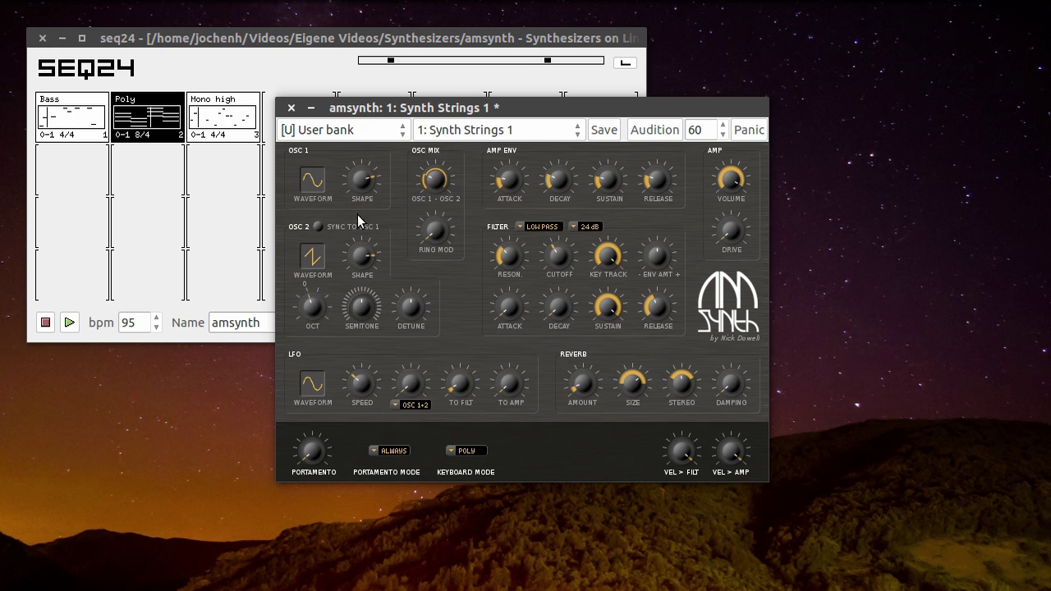
pyautogui.moveTo(364, 197); pyautogui.dragTo(398, 498)
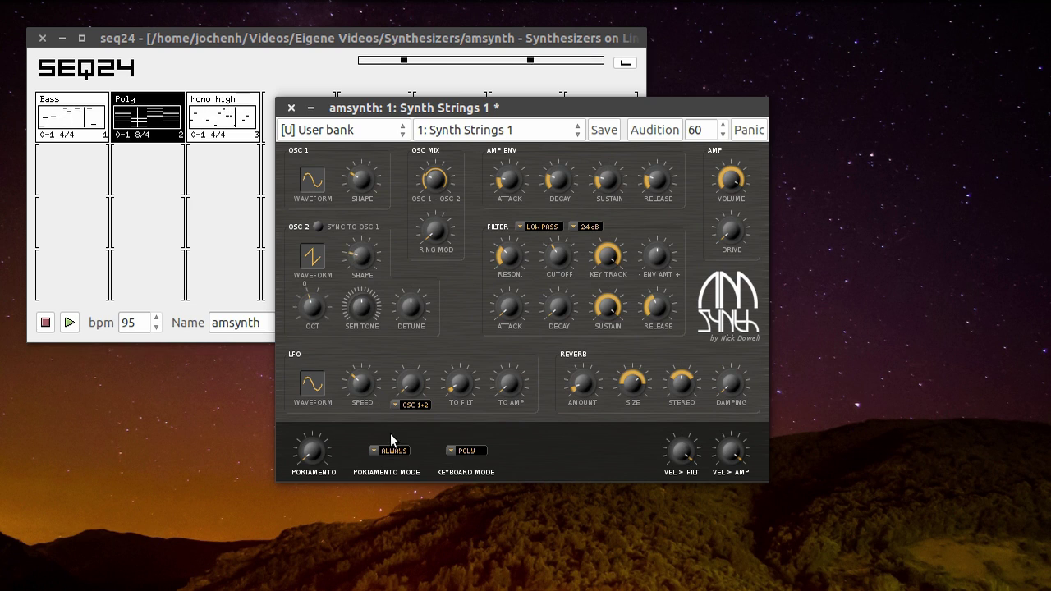
pyautogui.moveTo(392, 441); pyautogui.dragTo(370, 236)
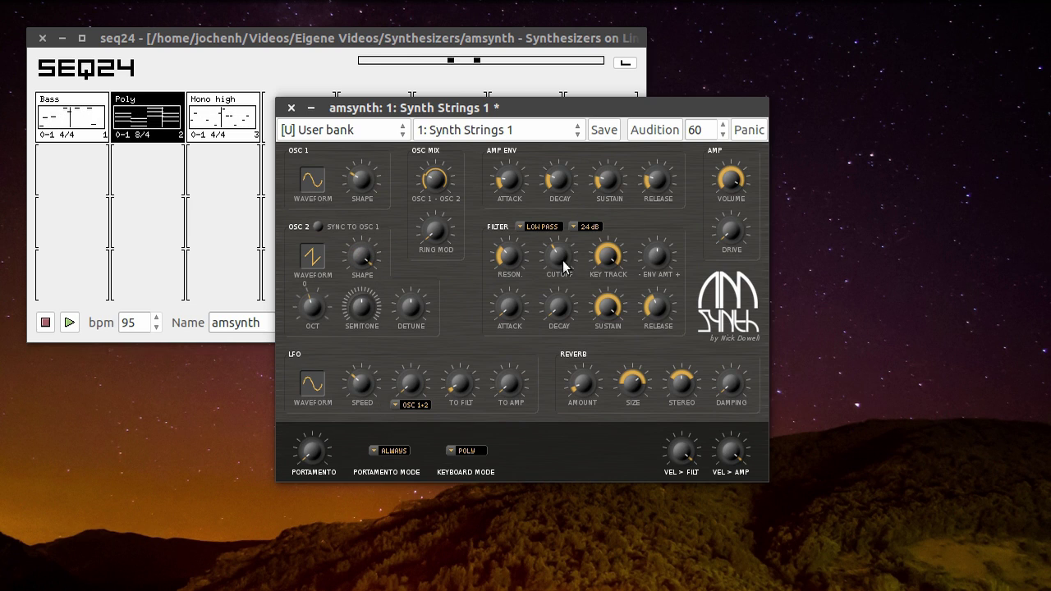
# Raise the filter cutoff and lower oscillator 2's octave setting by one step.
pyautogui.moveTo(570, 259); pyautogui.dragTo(613, 164)
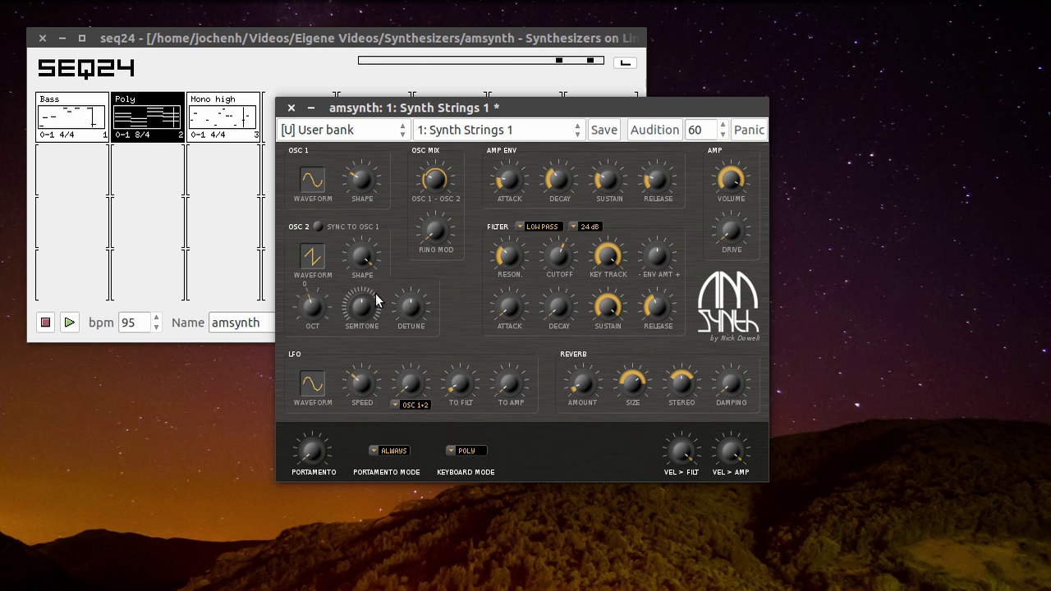
pyautogui.moveTo(317, 314); pyautogui.dragTo(315, 328)
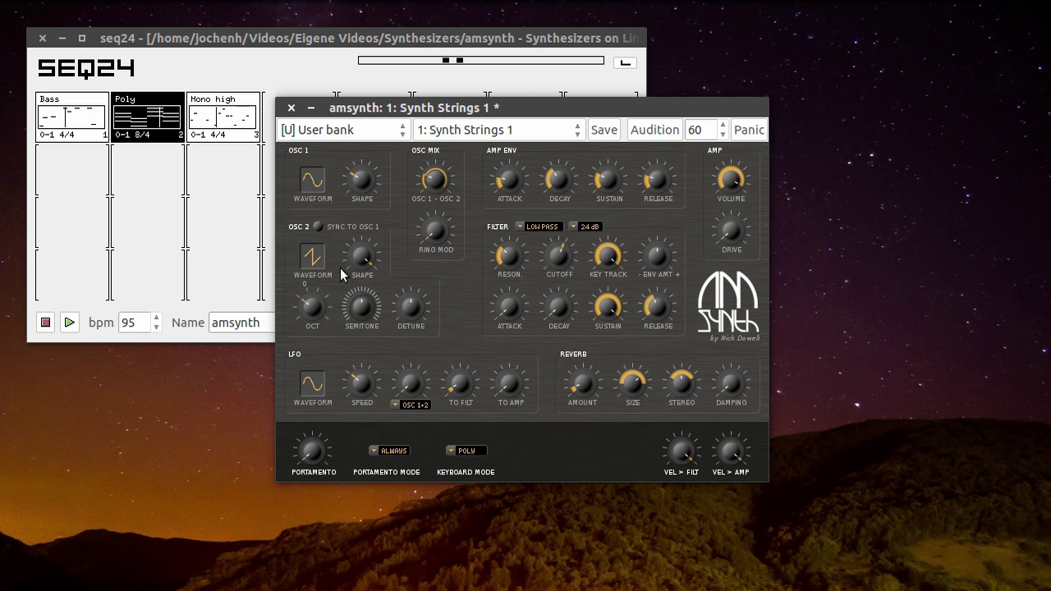
# Try the sine and square / pulse waveforms on oscillator 2 and return it to saw / triangle.
pyautogui.click(313, 257)
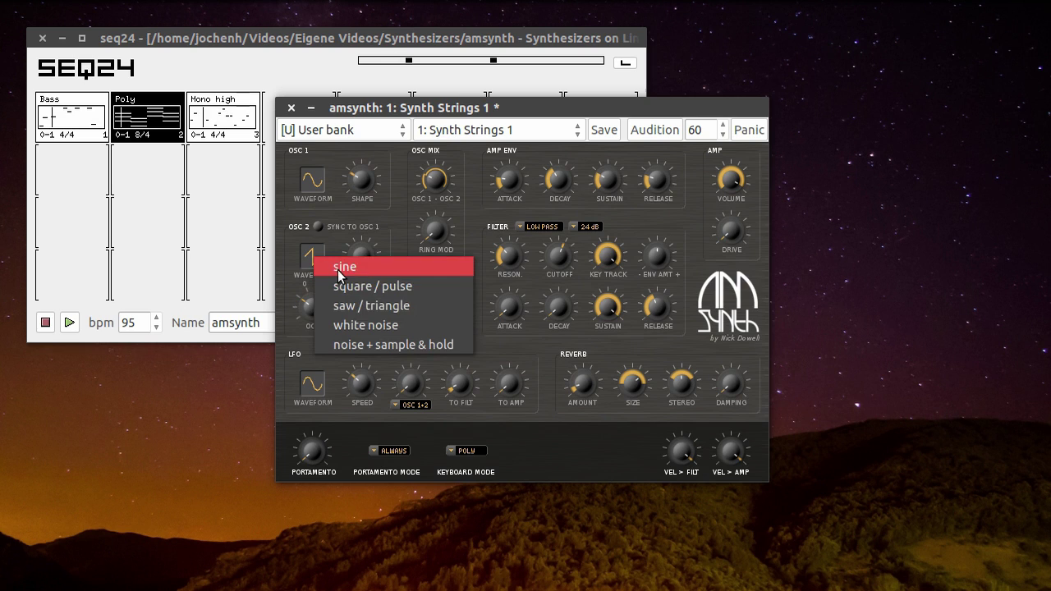
pyautogui.click(349, 261)
pyautogui.click(314, 259)
pyautogui.click(339, 289)
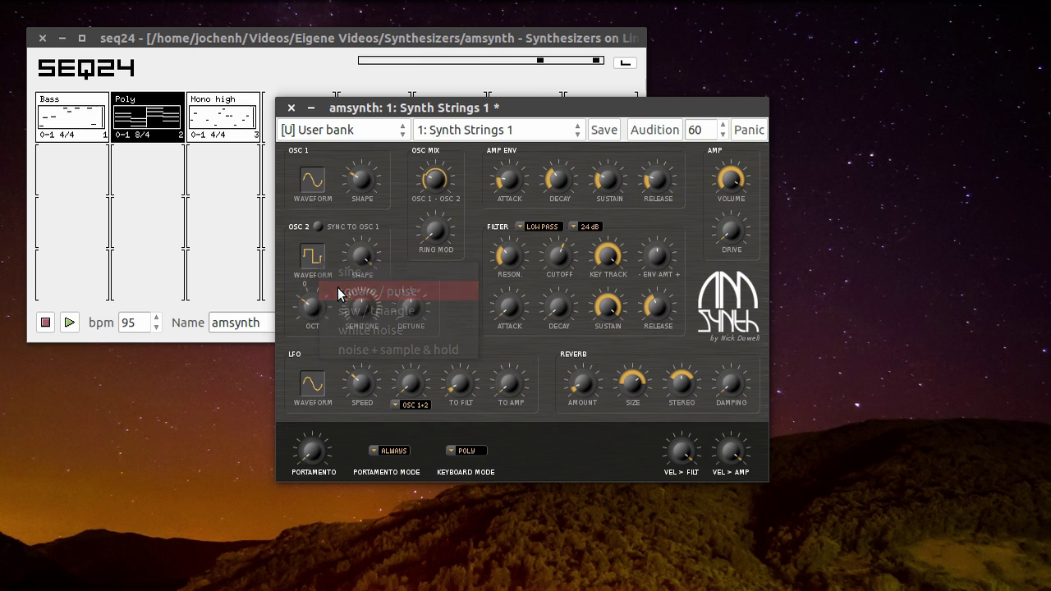
pyautogui.click(319, 261)
pyautogui.click(345, 306)
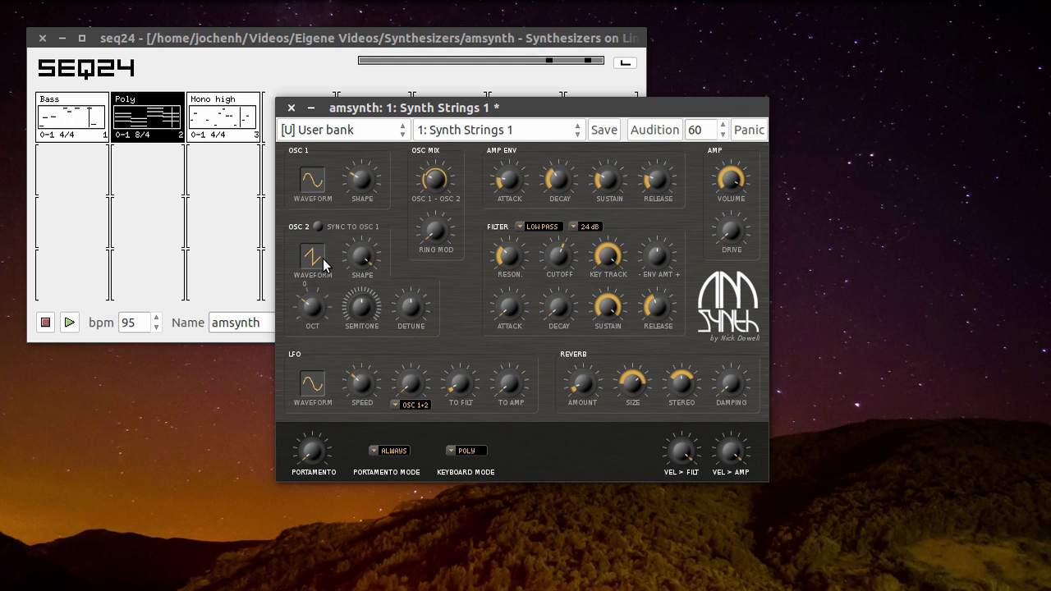
# Try square / pulse on oscillator 2 with a reduced shape, then switch back to saw / triangle.
pyautogui.click(318, 261)
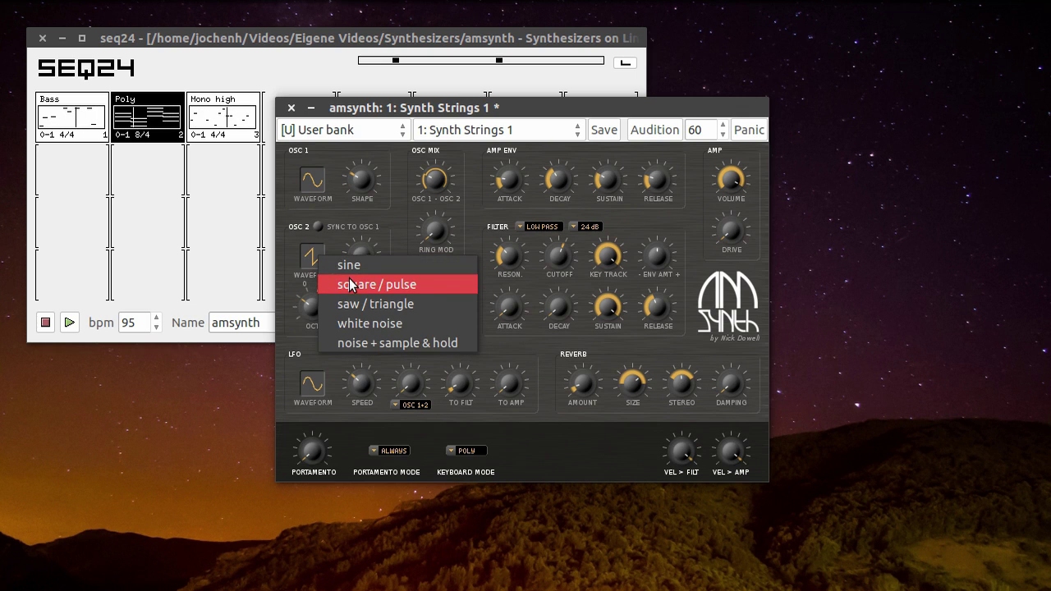
pyautogui.click(353, 284)
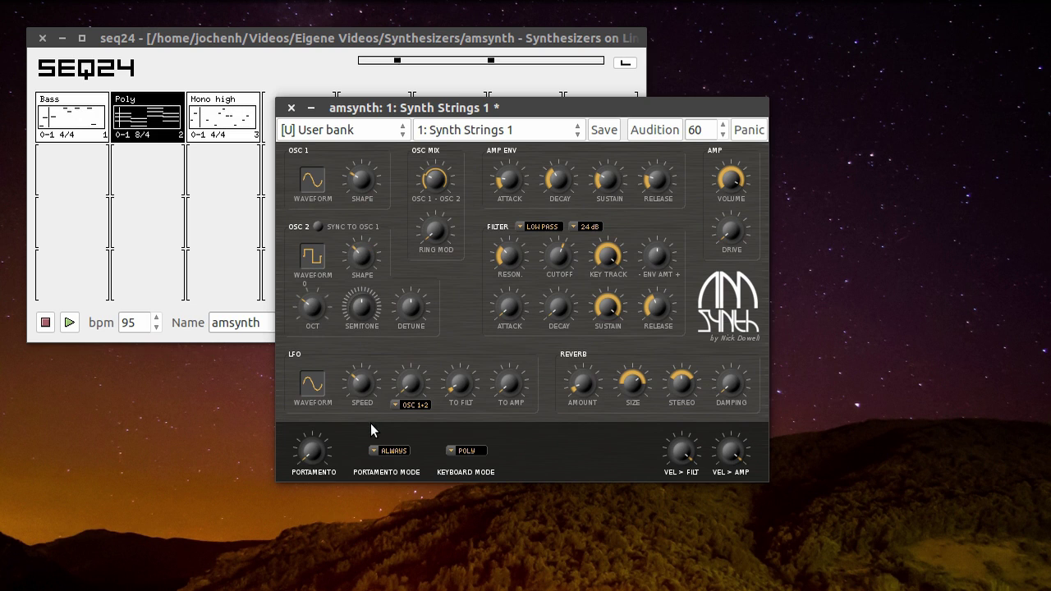
pyautogui.click(315, 274)
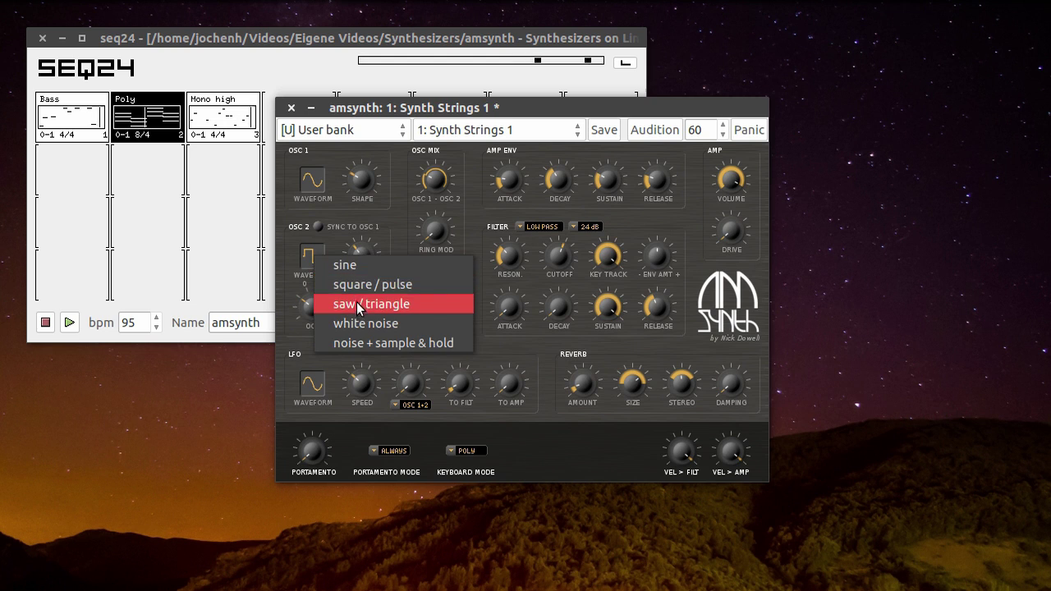
pyautogui.click(353, 303)
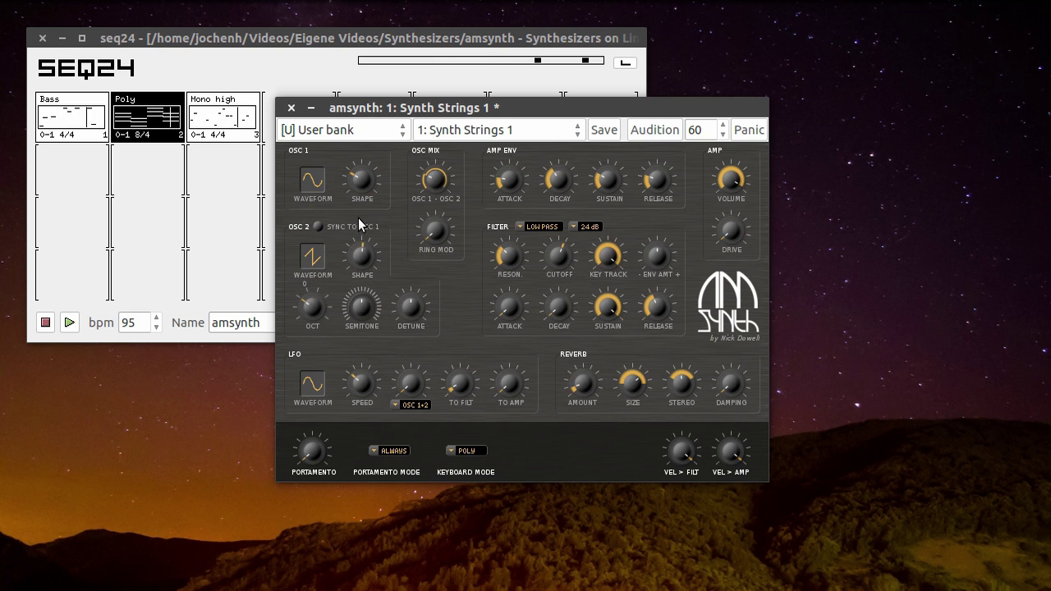
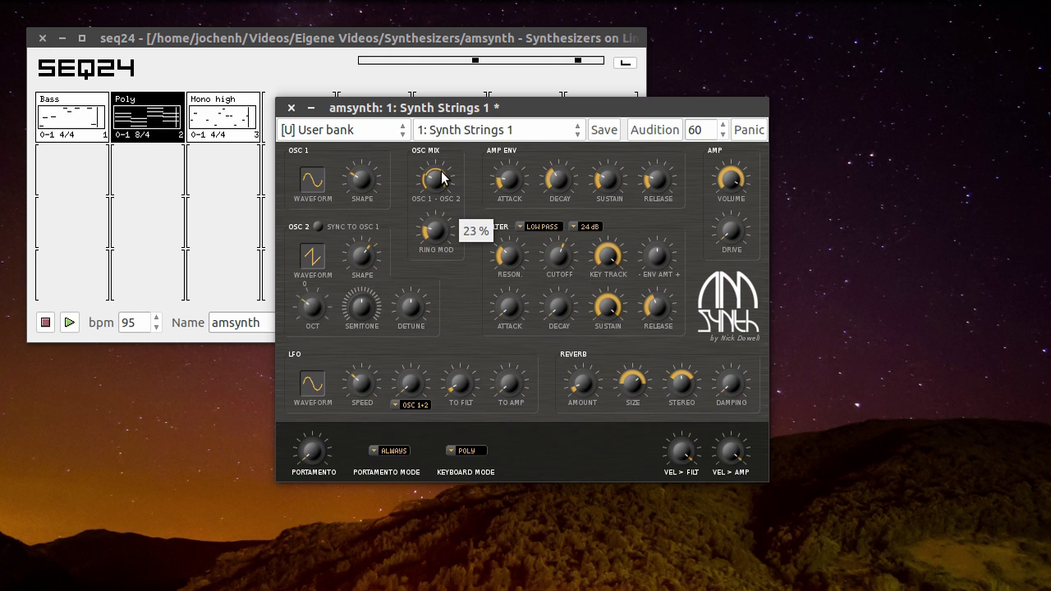
# Raise the ring modulation to 100 % and the filter cutoff to 89 %.
pyautogui.moveTo(442, 175); pyautogui.dragTo(448, 99)
pyautogui.moveTo(455, 49); pyautogui.dragTo(462, 14)
pyautogui.moveTo(558, 254)
pyautogui.moveTo(557, 255); pyautogui.dragTo(563, 219)
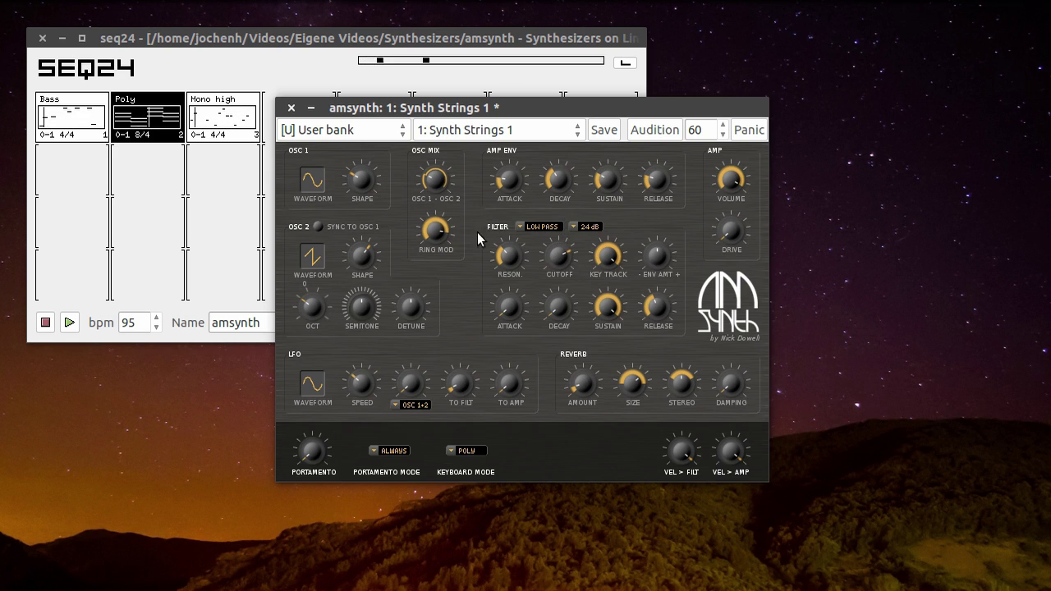
pyautogui.moveTo(435, 233); pyautogui.dragTo(444, 170)
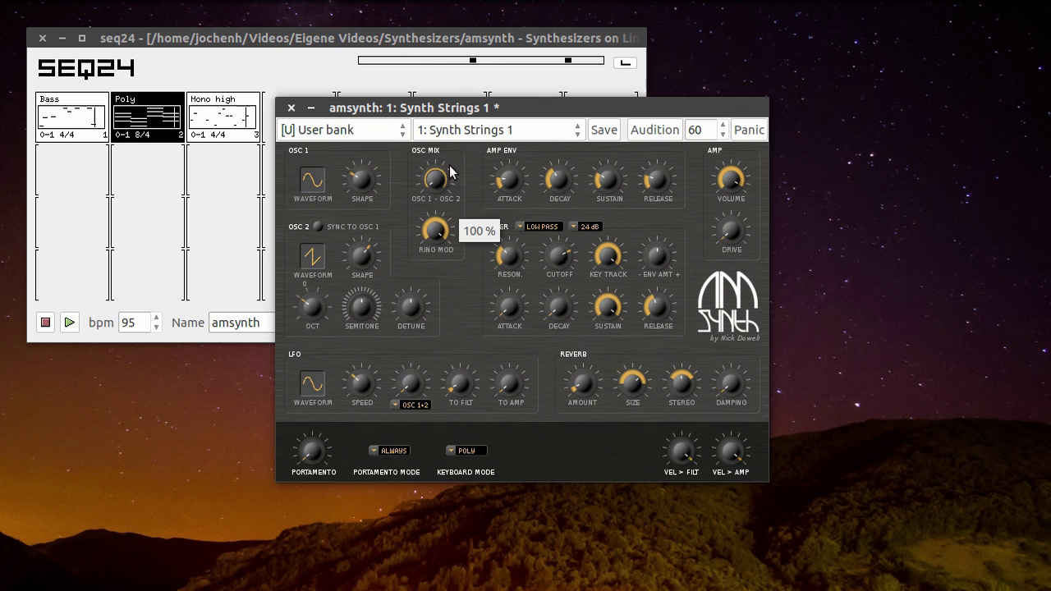
pyautogui.moveTo(563, 263); pyautogui.dragTo(568, 223)
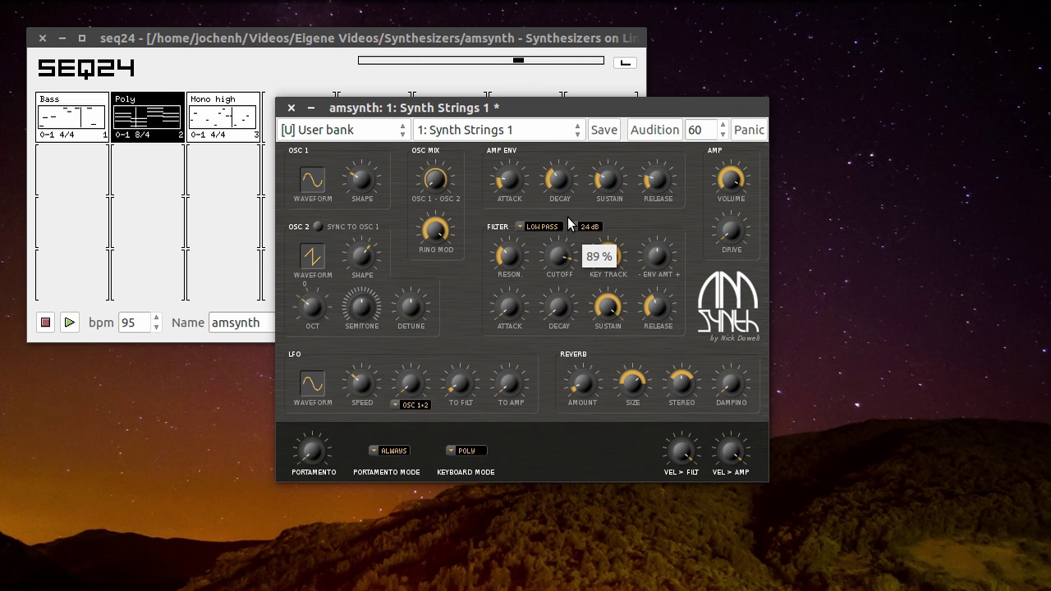
# Turn the ring modulation gradually back down to its minimum.
pyautogui.moveTo(443, 232); pyautogui.dragTo(443, 376)
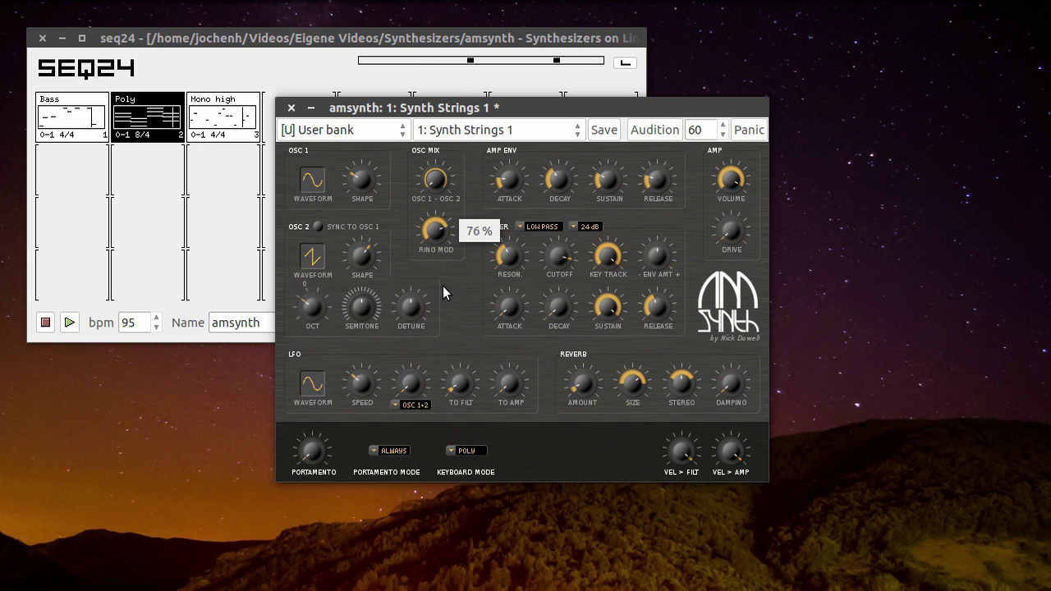
pyautogui.moveTo(443, 263); pyautogui.dragTo(445, 401)
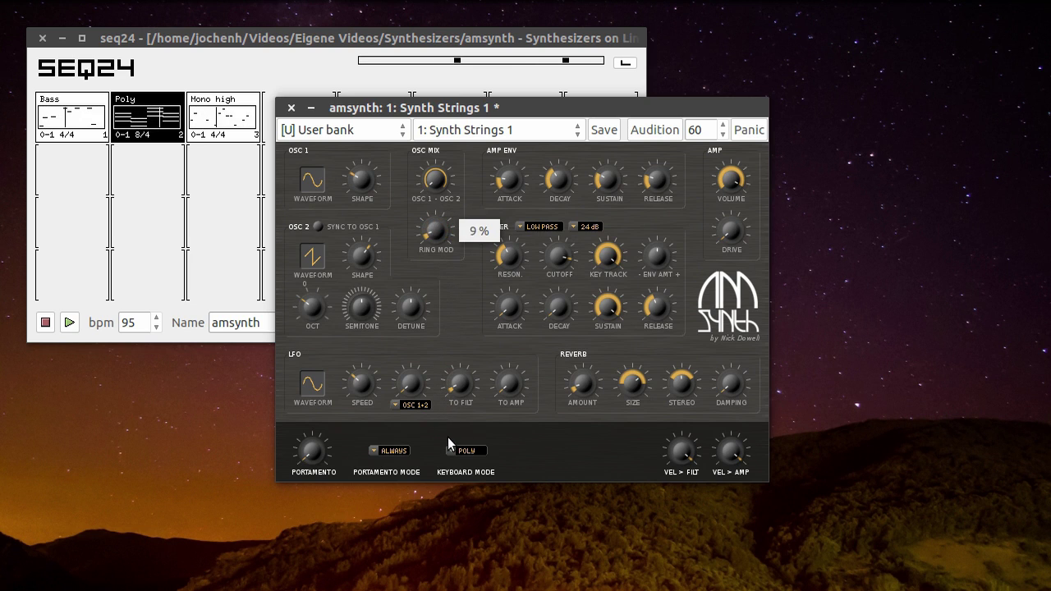
pyautogui.moveTo(451, 473); pyautogui.dragTo(454, 468)
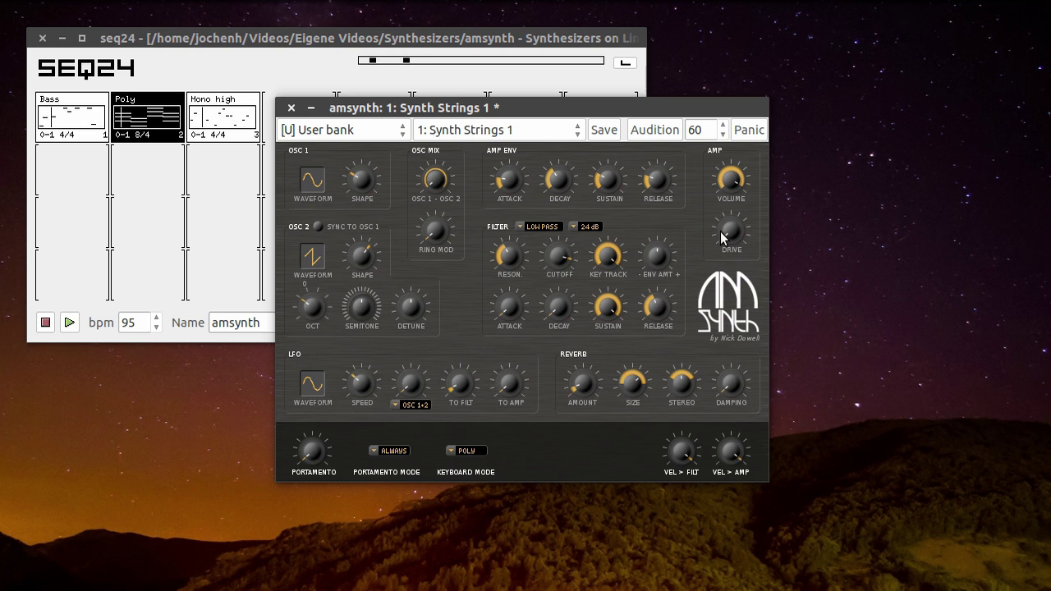
# Add a little amp drive and lower the filter cutoff well below its midpoint.
pyautogui.moveTo(734, 238); pyautogui.dragTo(739, 205)
pyautogui.moveTo(552, 261); pyautogui.dragTo(564, 407)
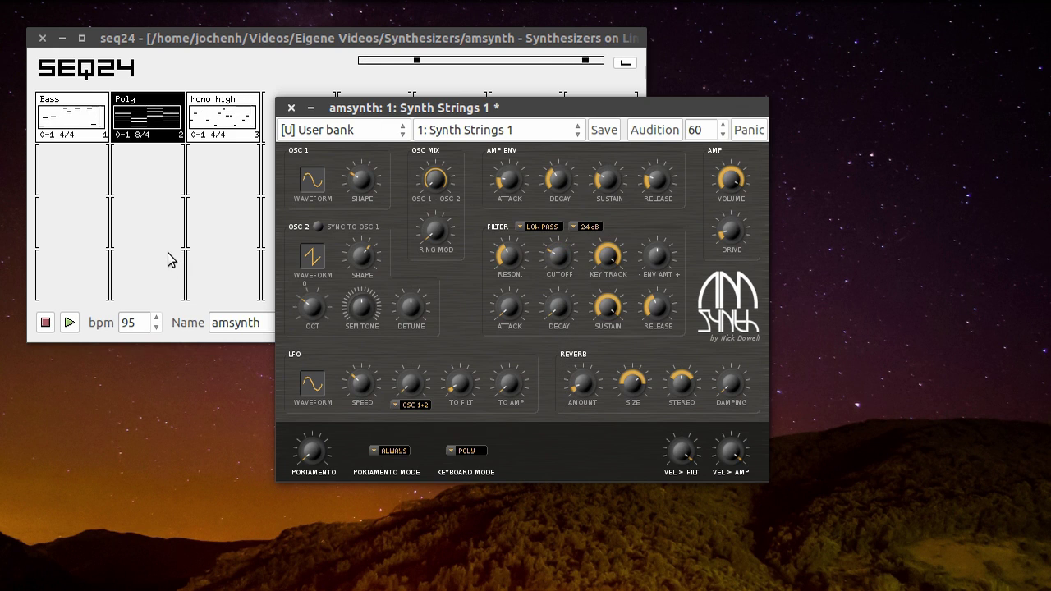
# Stop seq24, replace the Poly pattern with Mono high, load amsynth preset 19: Glassic and restart playback.
pyautogui.click(45, 322)
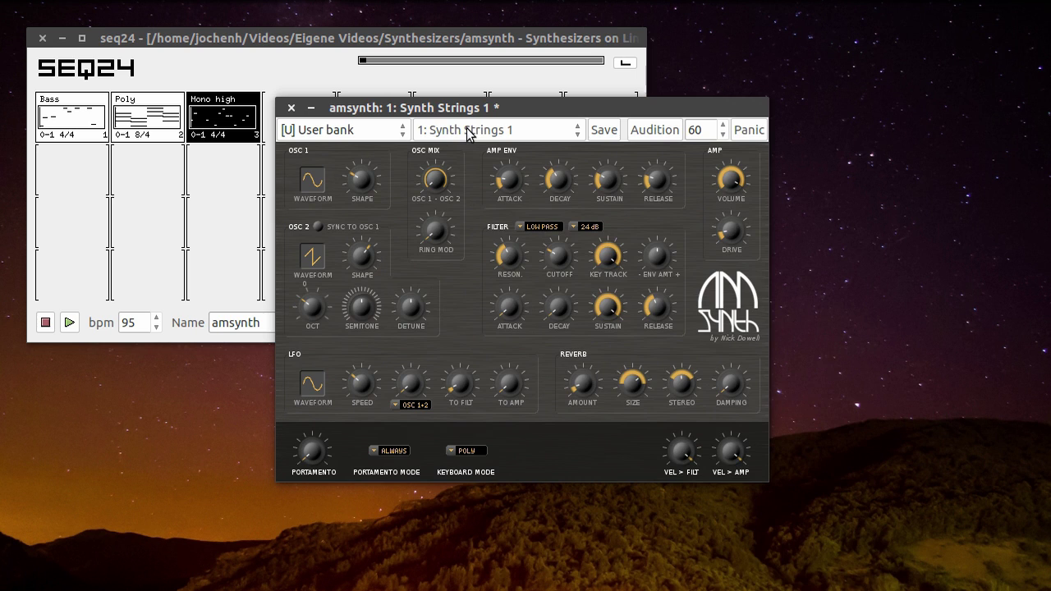
pyautogui.click(464, 132)
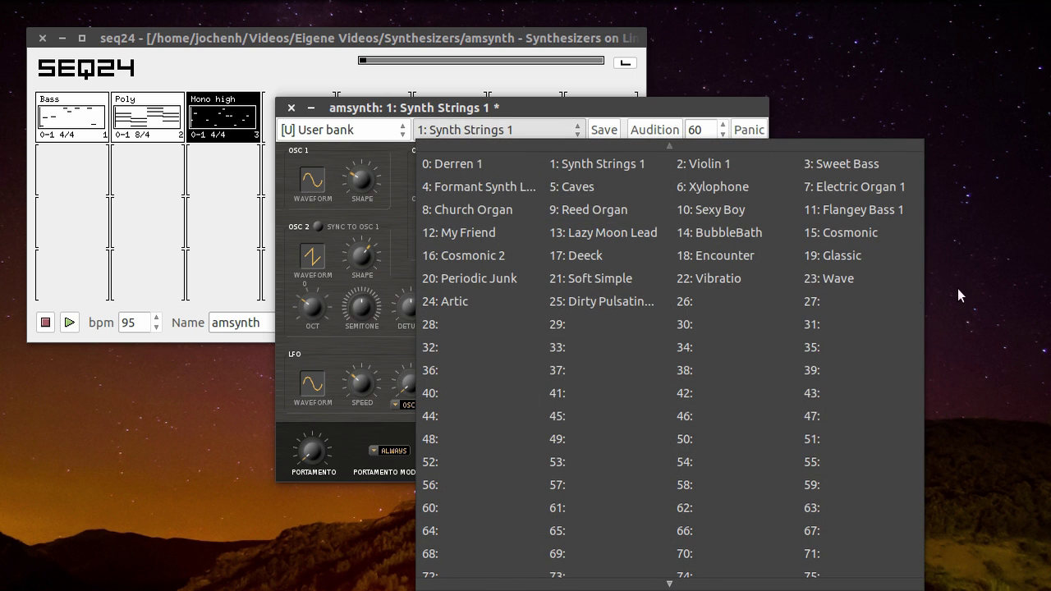
pyautogui.click(848, 257)
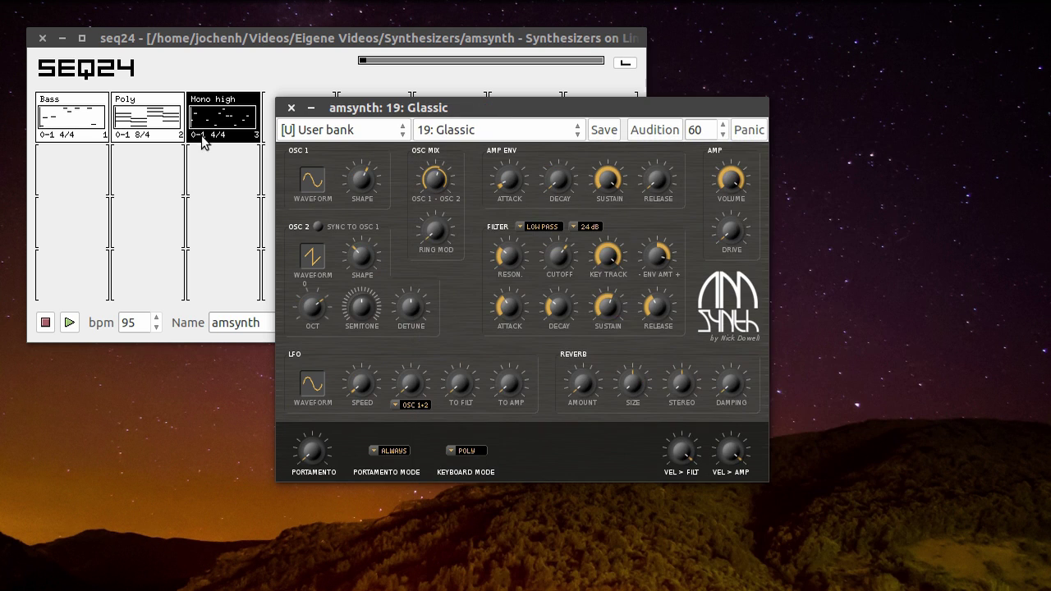
pyautogui.click(69, 323)
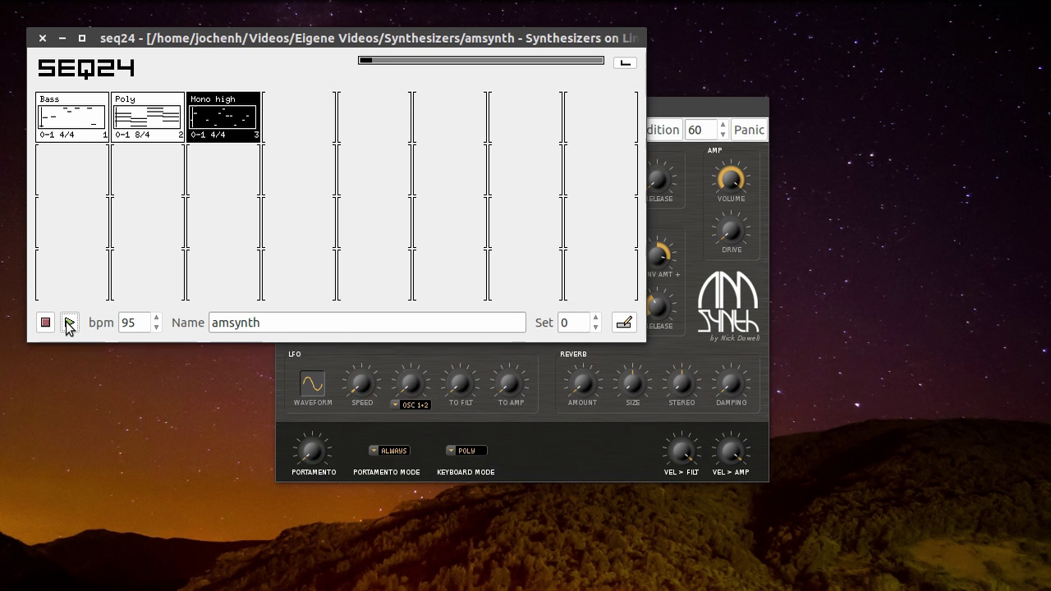
pyautogui.click(671, 111)
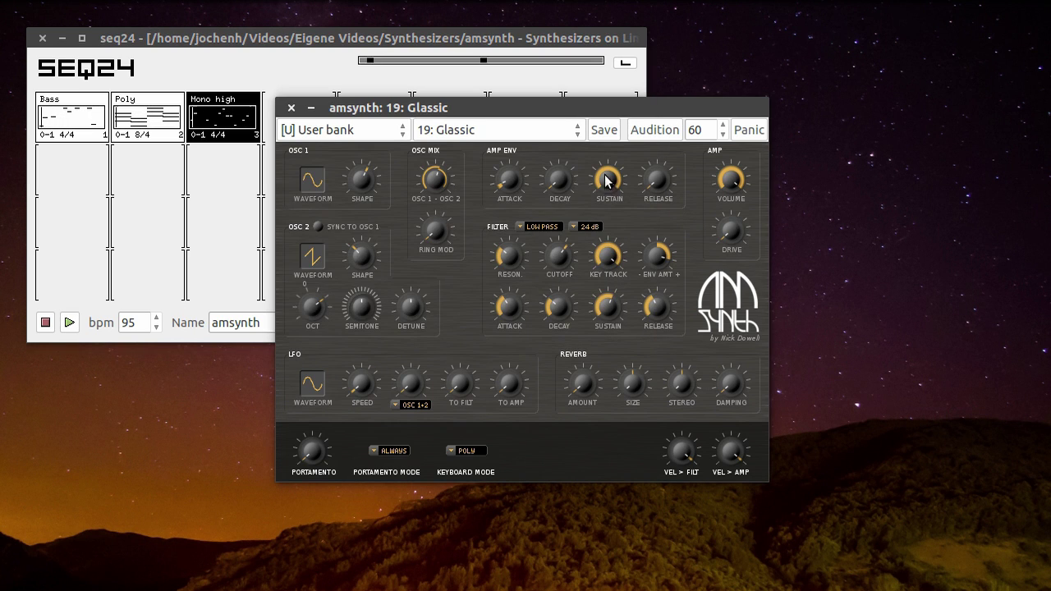
# Set the amp envelope's attack to 18 ms, decay to 13 ms and sustain to about 38 %.
pyautogui.scroll(3, 564, 174)
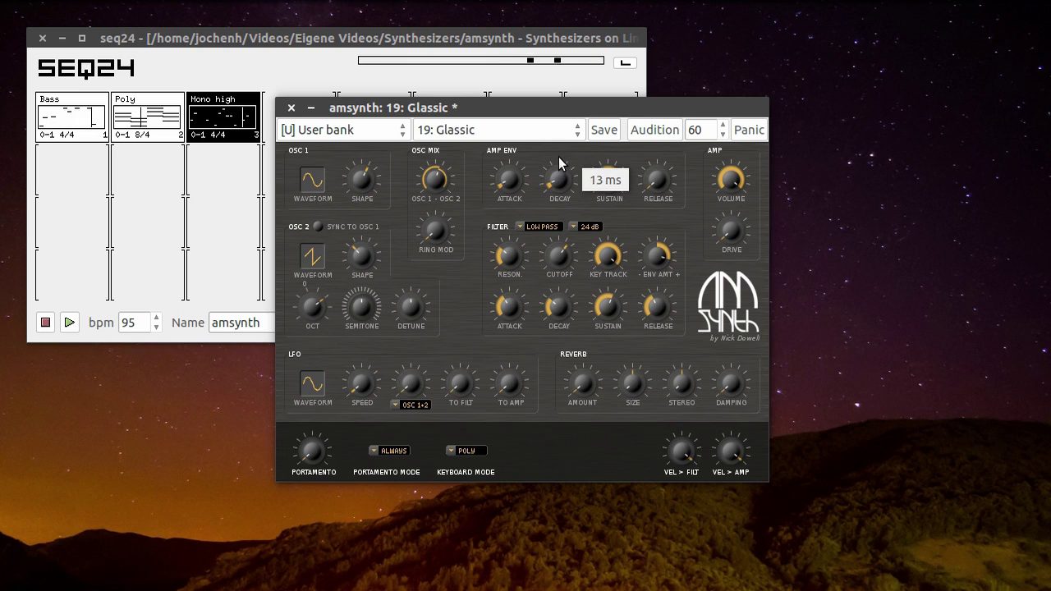
pyautogui.scroll(3, 528, 178)
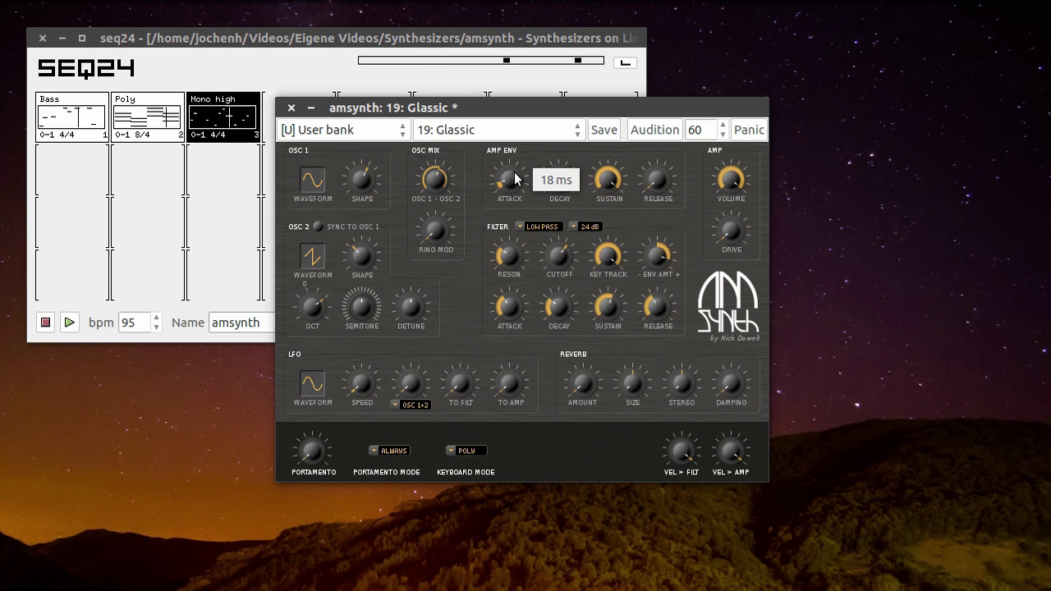
pyautogui.moveTo(605, 182); pyautogui.dragTo(613, 332)
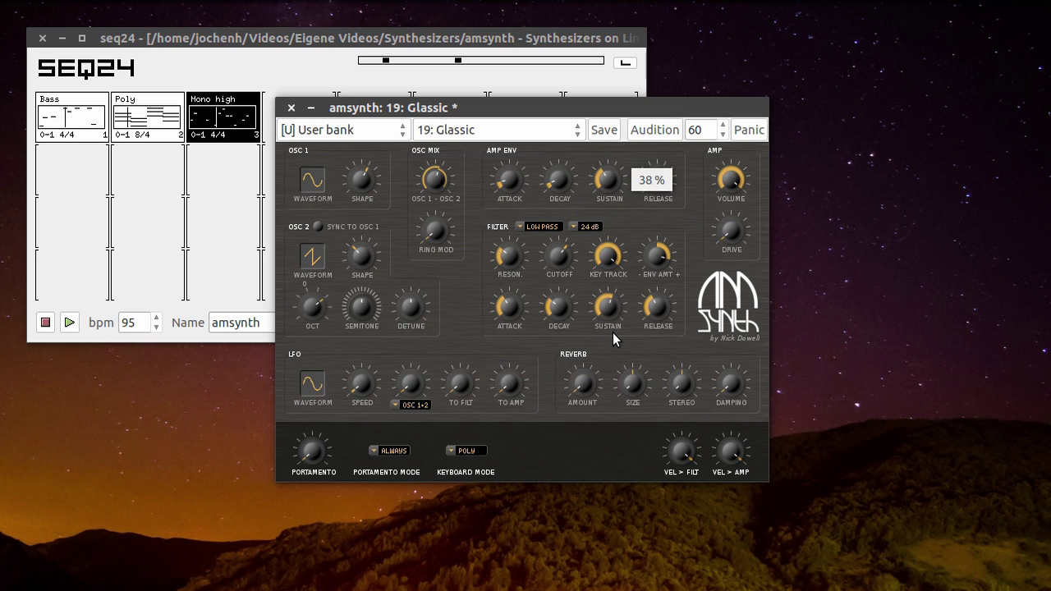
# Increase the amp drive to roughly a third and open the filter cutoff further.
pyautogui.moveTo(741, 231); pyautogui.dragTo(735, 178)
pyautogui.moveTo(560, 261); pyautogui.dragTo(563, 224)
pyautogui.moveTo(739, 233); pyautogui.dragTo(740, 207)
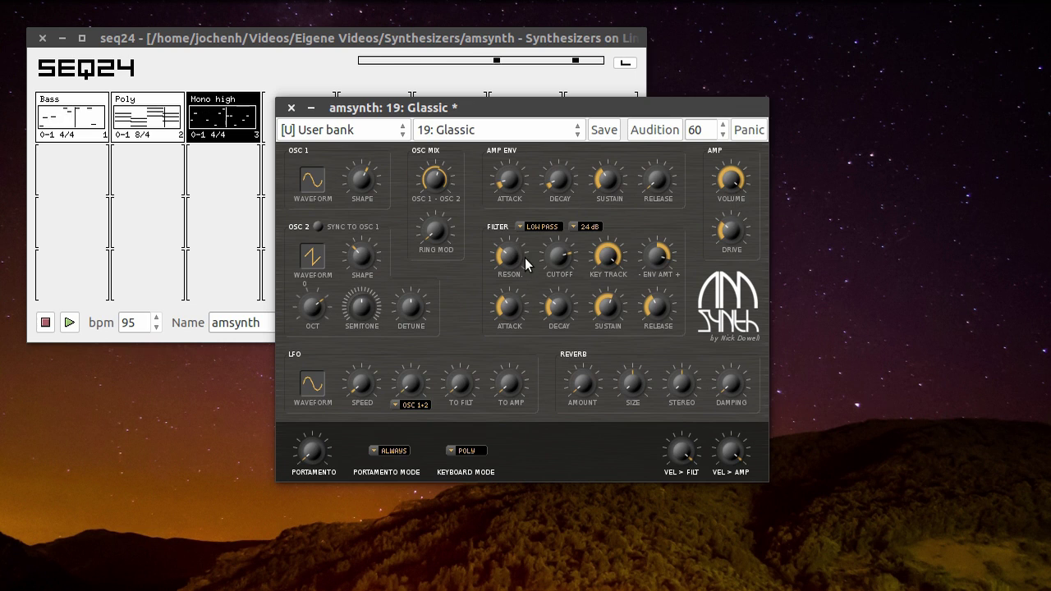
# Raise the filter resonance strongly and lower the filter cutoff below its midpoint.
pyautogui.moveTo(507, 260); pyautogui.dragTo(531, 131)
pyautogui.moveTo(559, 256); pyautogui.dragTo(562, 357)
pyautogui.moveTo(509, 261); pyautogui.dragTo(505, 237)
pyautogui.click(559, 261)
# Shorten the filter envelope's attack and decay, lower its sustain, and readjust the resonance.
pyautogui.moveTo(510, 307); pyautogui.dragTo(520, 351)
pyautogui.moveTo(509, 256); pyautogui.dragTo(512, 322)
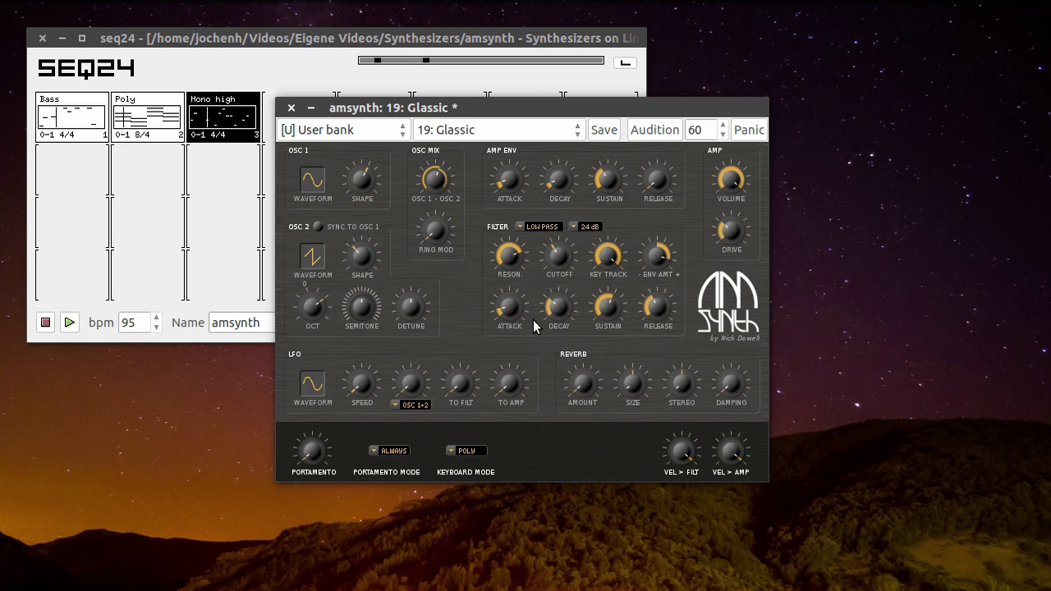
pyautogui.moveTo(563, 314); pyautogui.dragTo(614, 401)
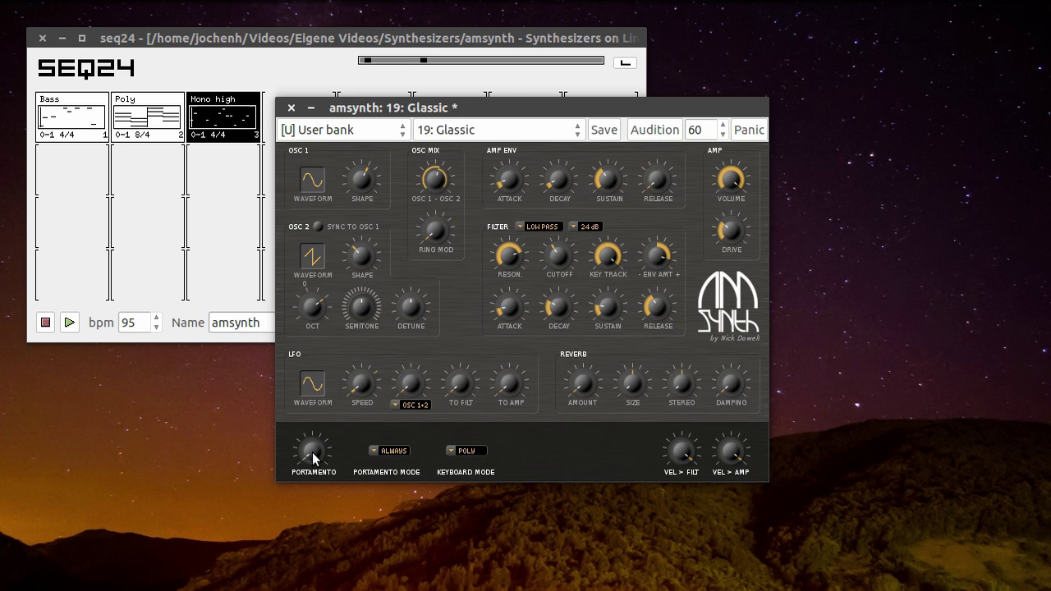
# Add slight portamento, and speed up the LFO with 25 % modulation of oscillators 1+2.
pyautogui.moveTo(311, 453); pyautogui.dragTo(310, 448)
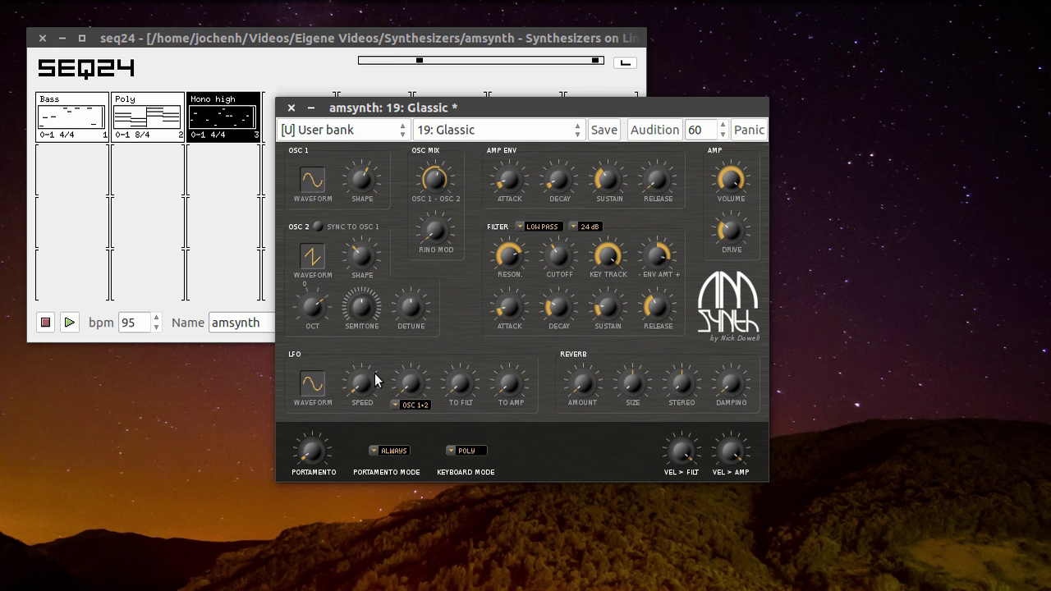
pyautogui.moveTo(411, 390); pyautogui.dragTo(415, 346)
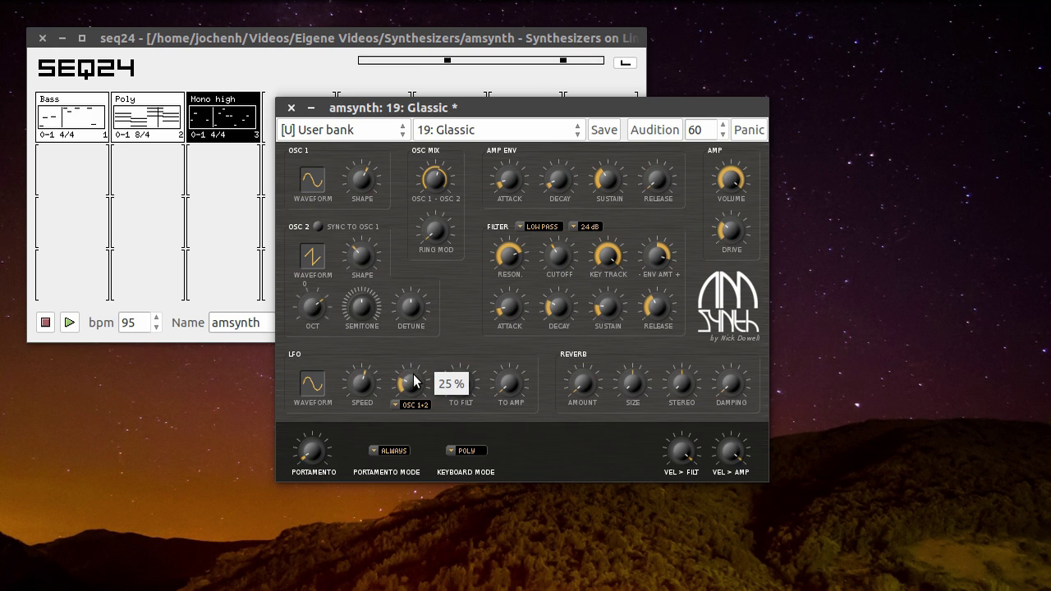
# Remove the LFO modulation from oscillators 1+2 and try out LFO modulation of the filter.
pyautogui.moveTo(415, 386); pyautogui.dragTo(428, 450)
pyautogui.moveTo(460, 384); pyautogui.dragTo(460, 348)
pyautogui.moveTo(464, 286); pyautogui.dragTo(510, 410)
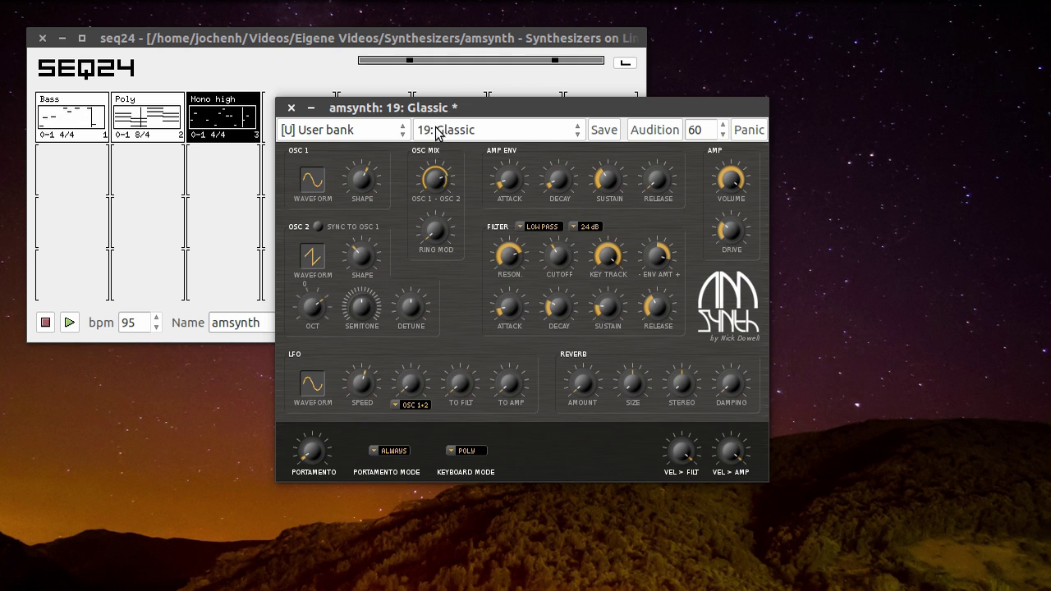
# Add a small amount of ring modulation and set the amp drive to 27 %.
pyautogui.moveTo(441, 199); pyautogui.dragTo(436, 174)
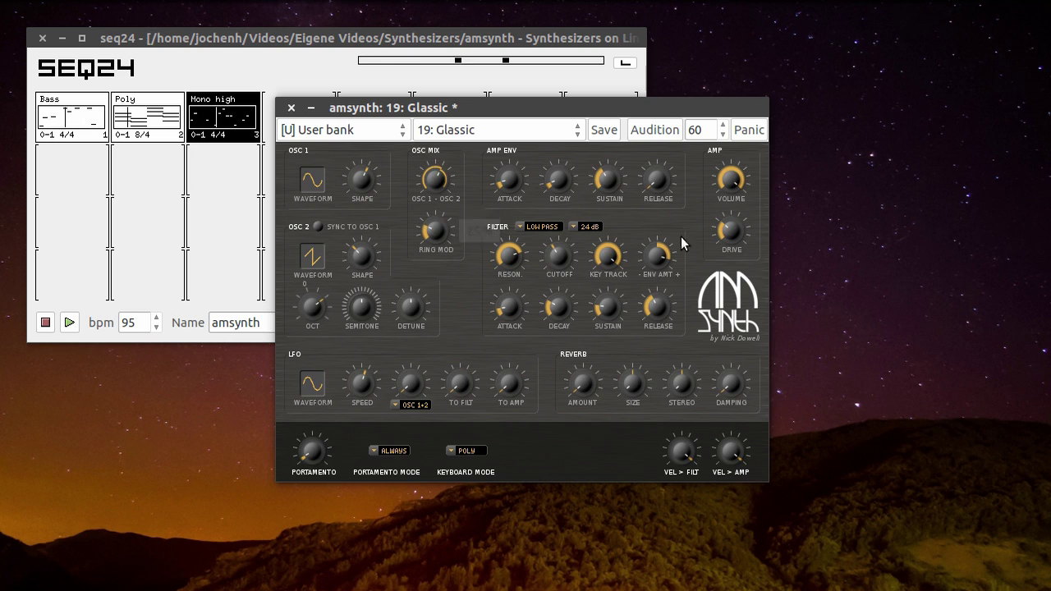
pyautogui.moveTo(739, 215); pyautogui.dragTo(735, 251)
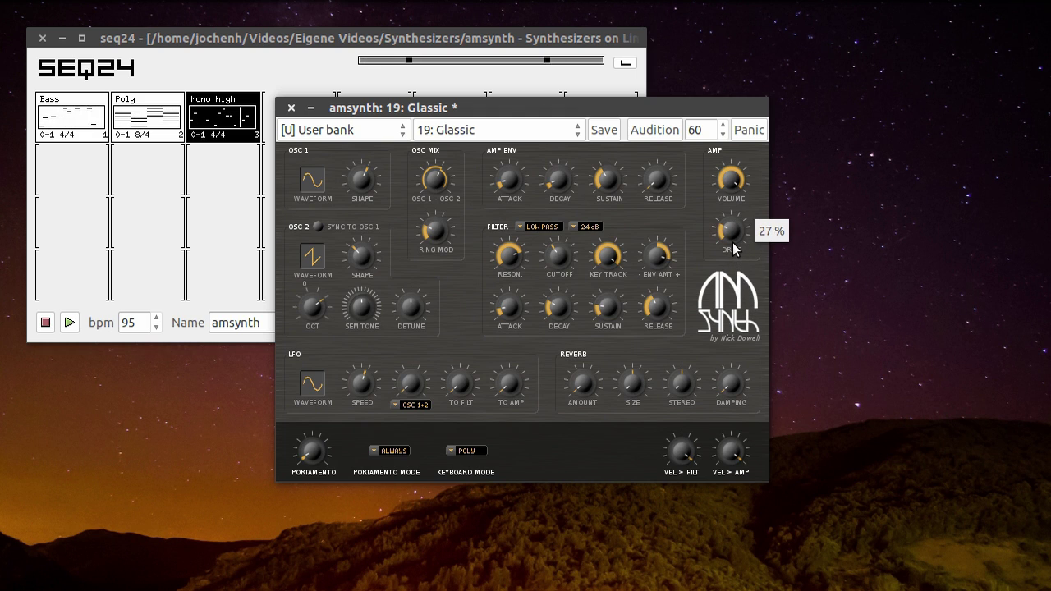
# Stop the seq24 playback and switch amsynth to the BriansBank08 preset bank, keeping preset 19: Melancholy.
pyautogui.click(45, 322)
pyautogui.click(595, 153)
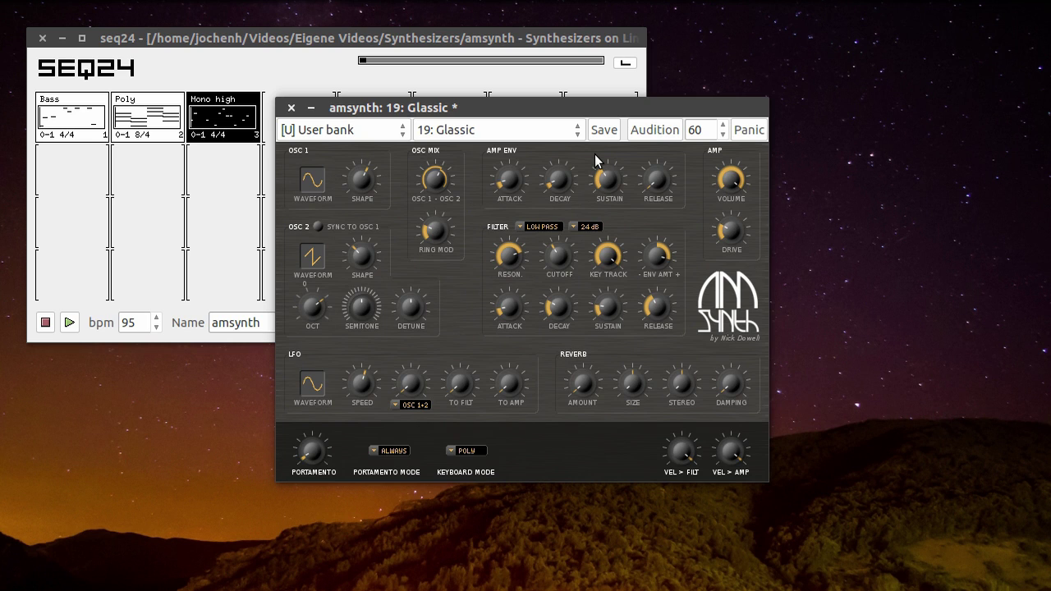
pyautogui.click(353, 131)
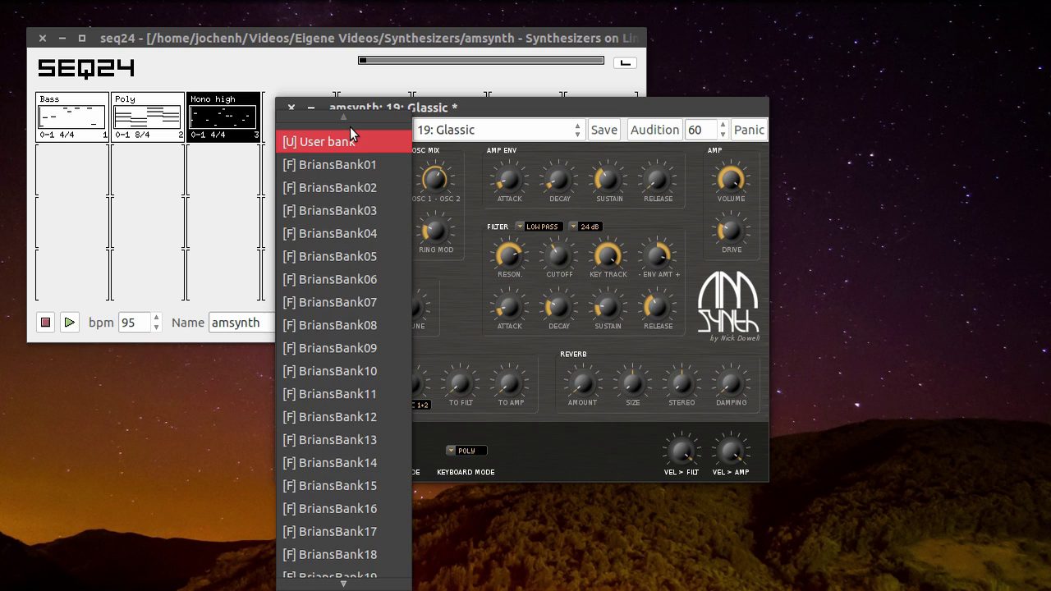
pyautogui.click(359, 326)
pyautogui.click(493, 132)
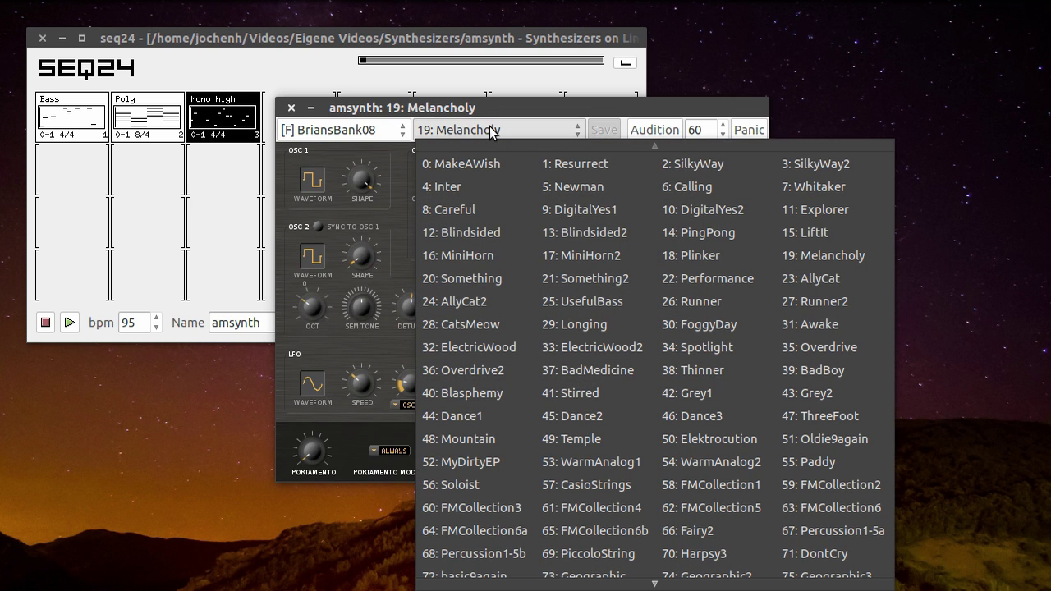
pyautogui.click(492, 132)
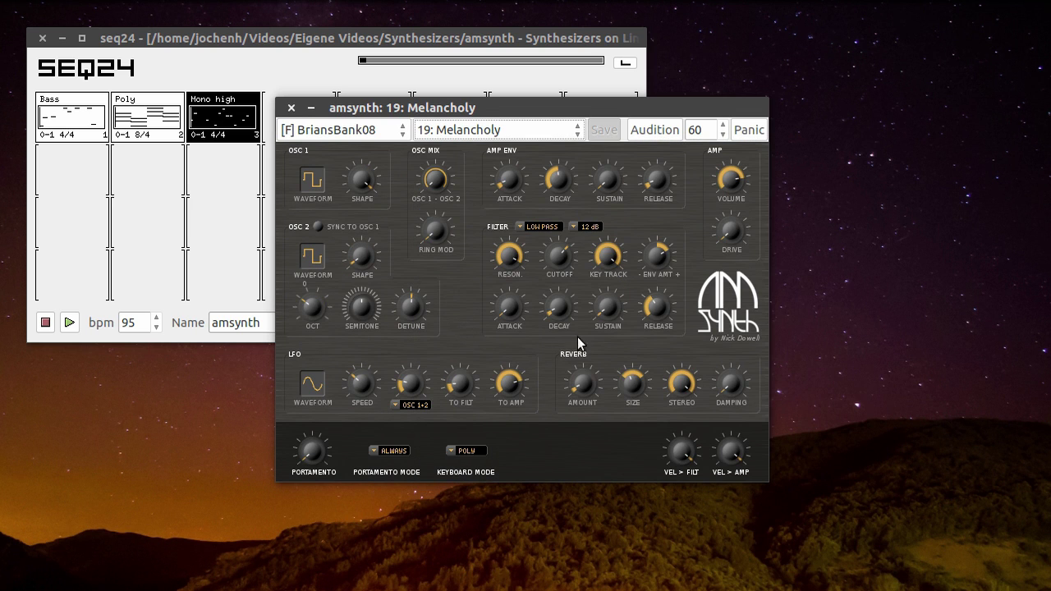